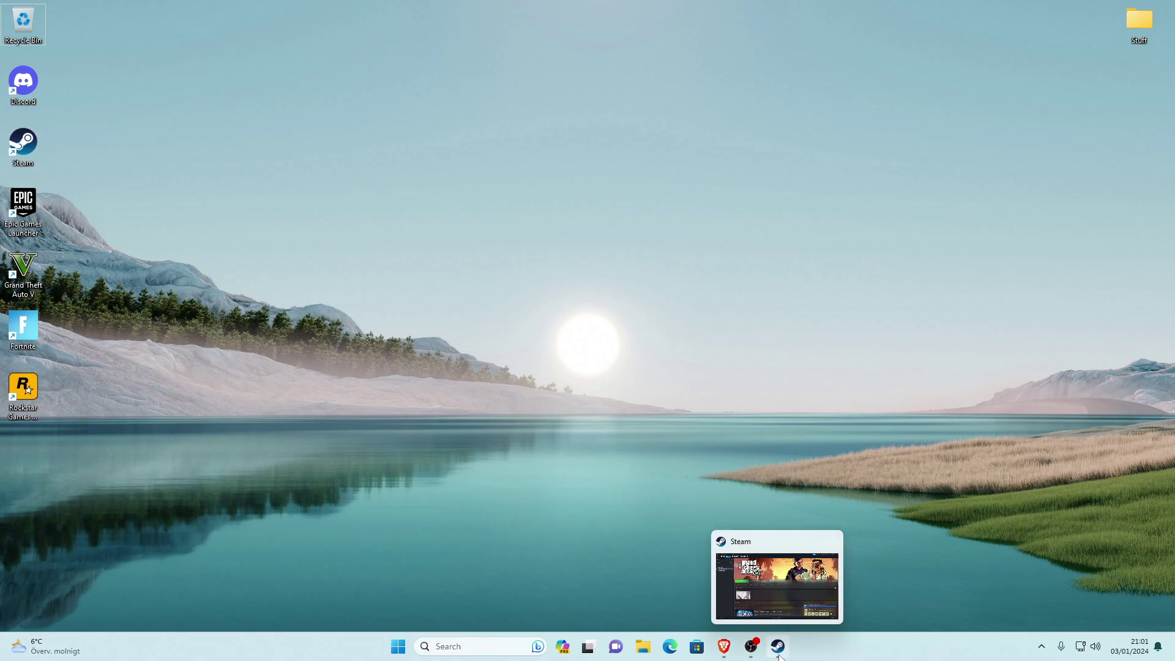
Open the local files folder of Grand Theft Auto V from the Steam library and minimise Steam
left_click(785, 607)
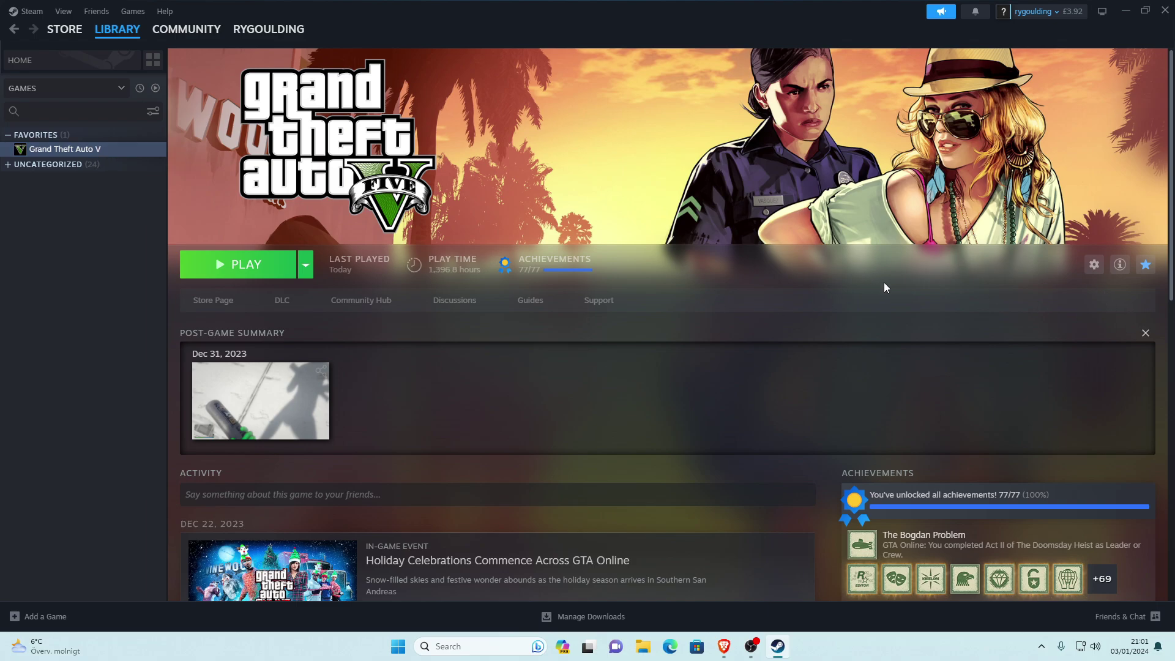
left_click(1093, 265)
mouse_move(1036, 330)
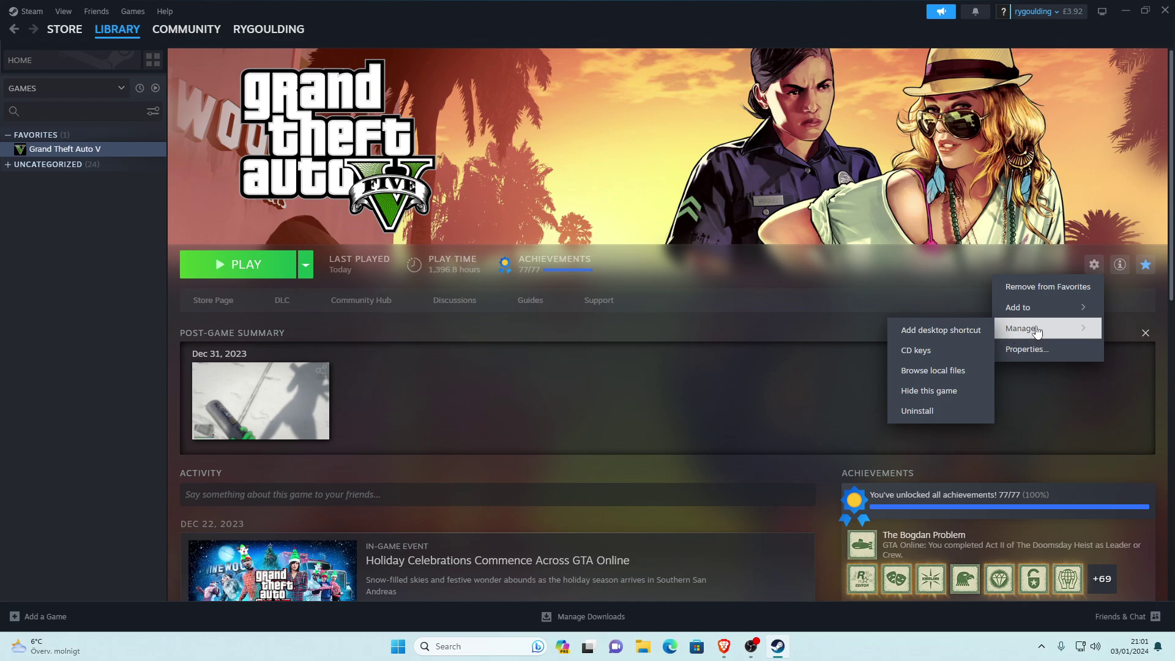
left_click(930, 371)
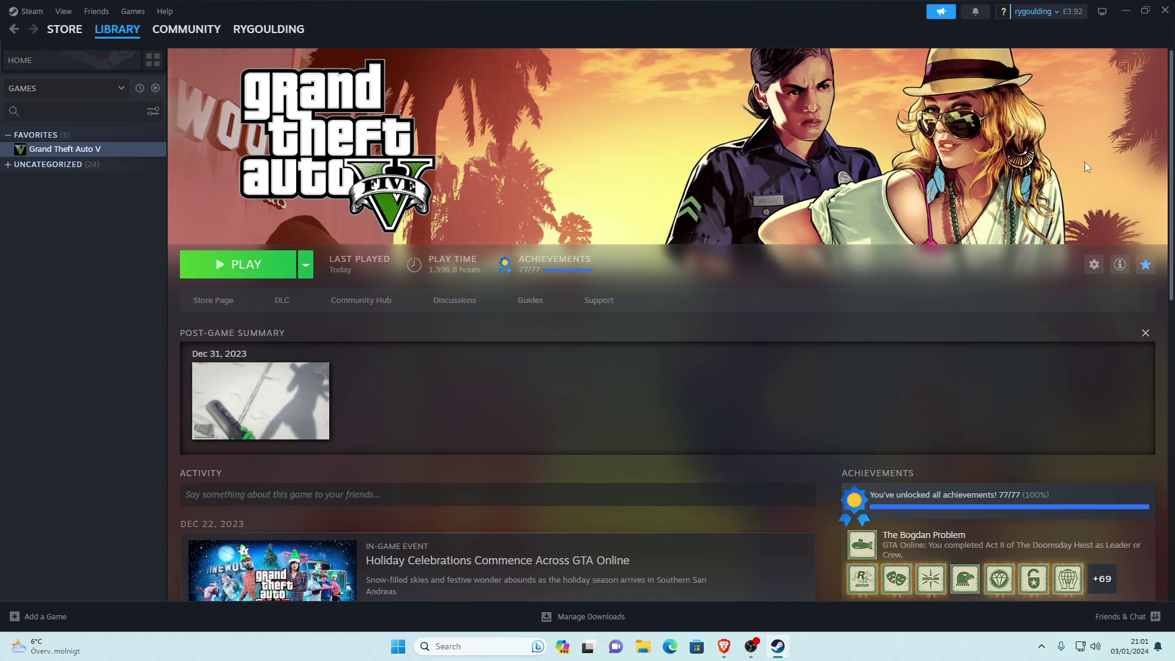
left_click(1126, 11)
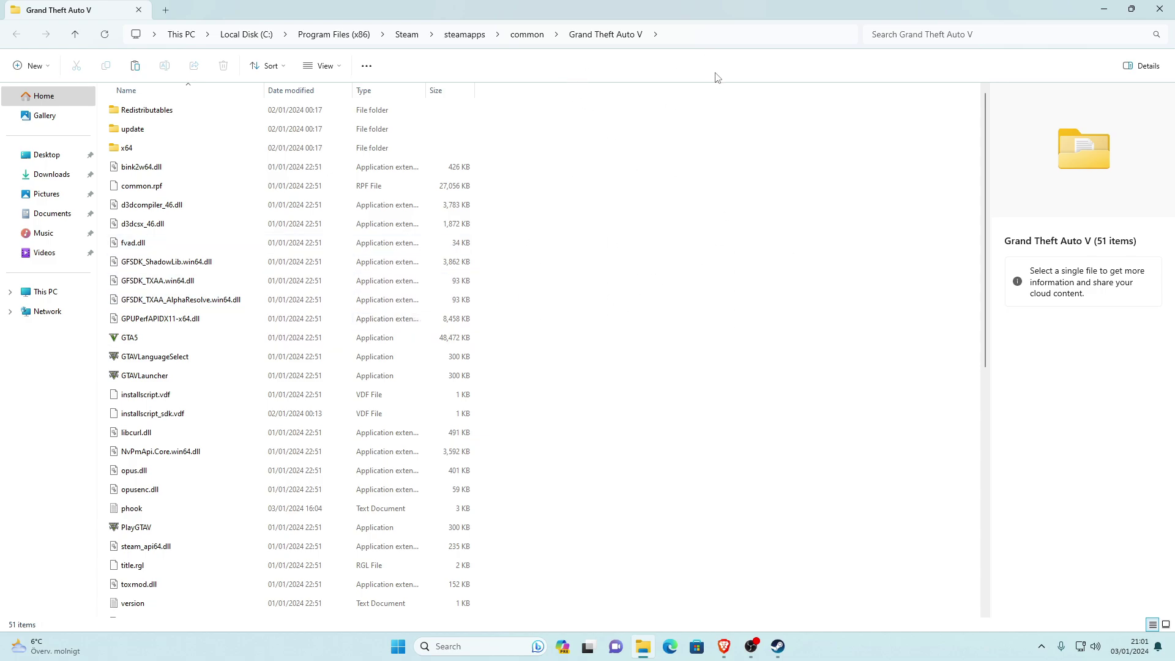
Go up to the common folder and inspect the Grand Theft Auto V folder and its backup copy
left_click(526, 35)
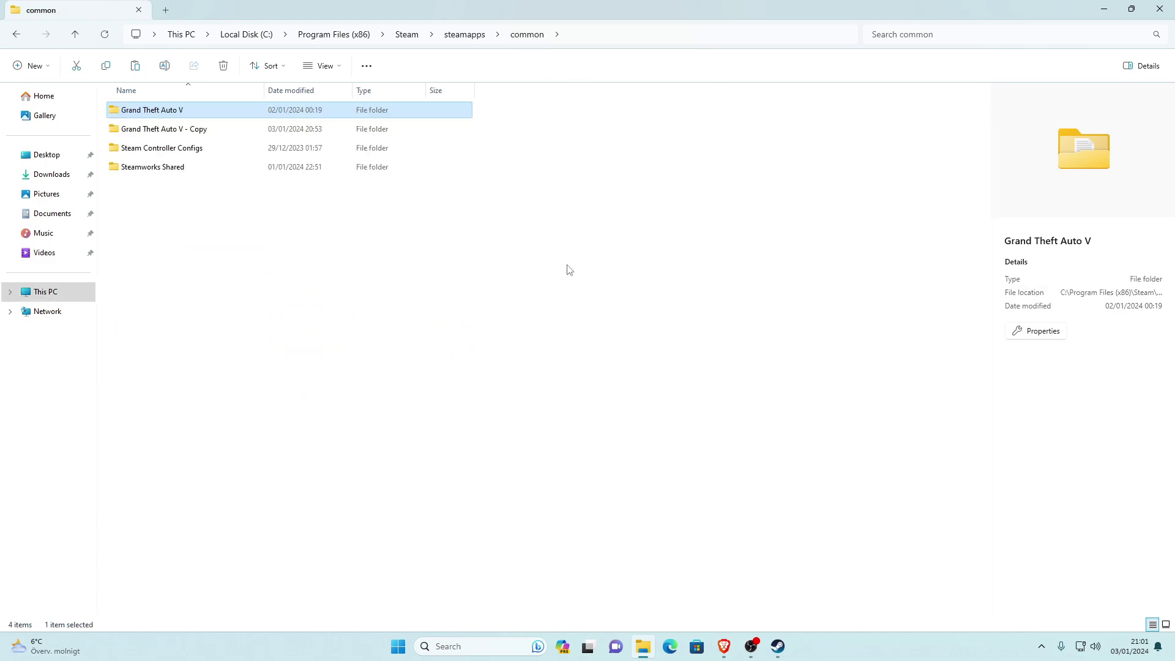
left_click(179, 131)
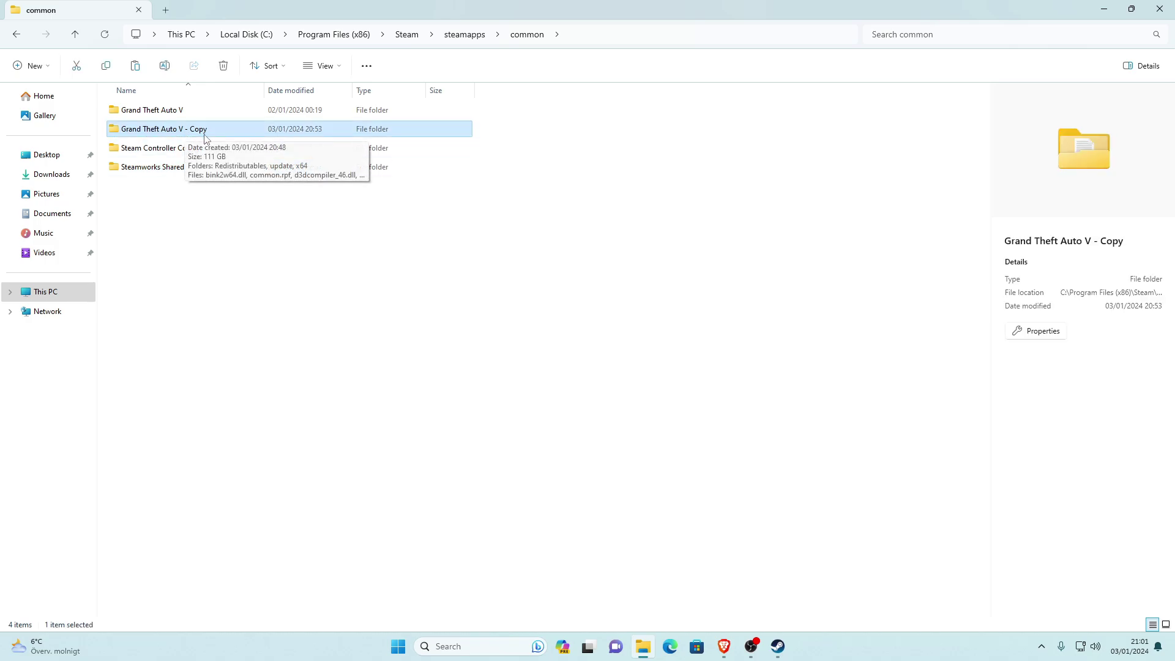
left_click(204, 181)
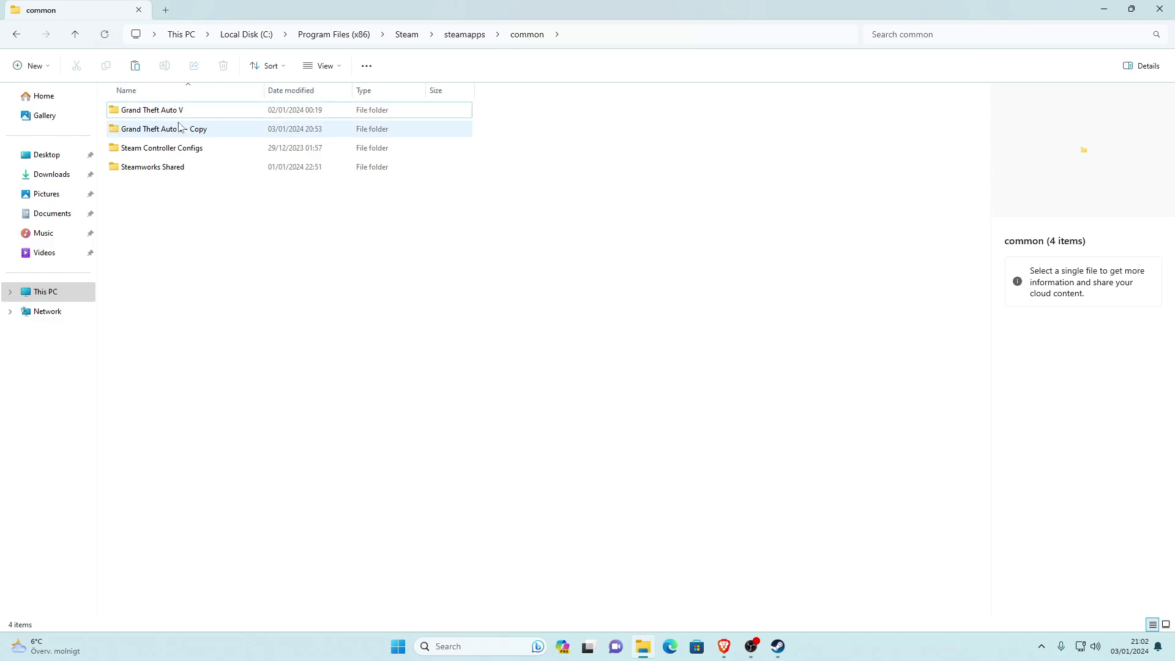
double_click(164, 111)
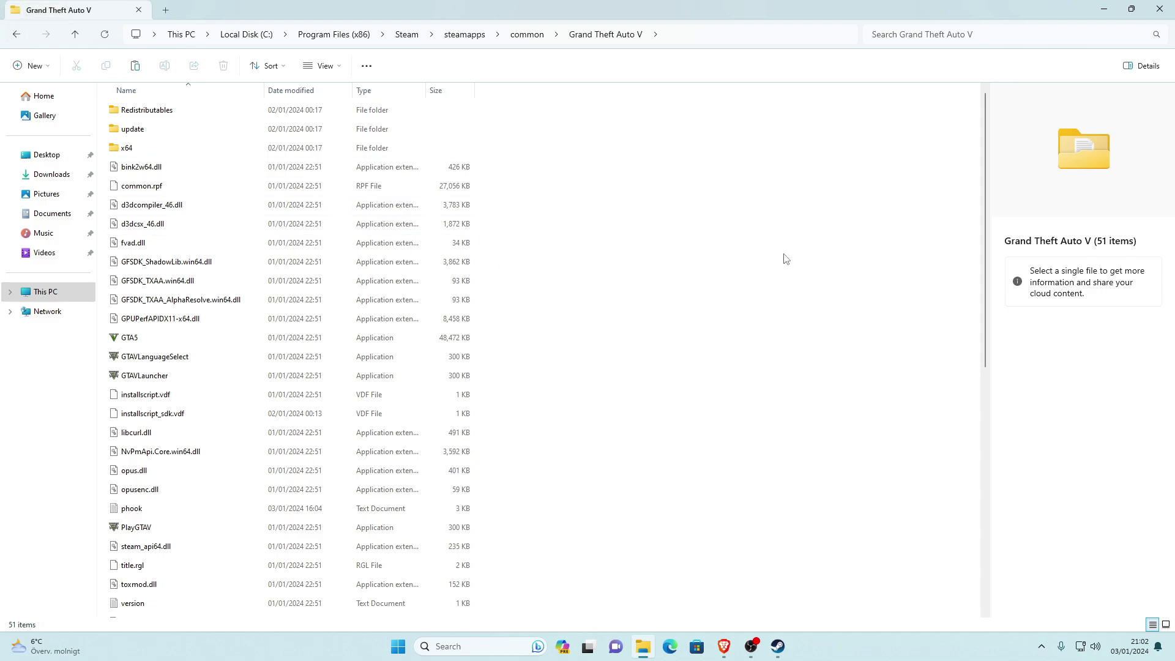
left_click(16, 34)
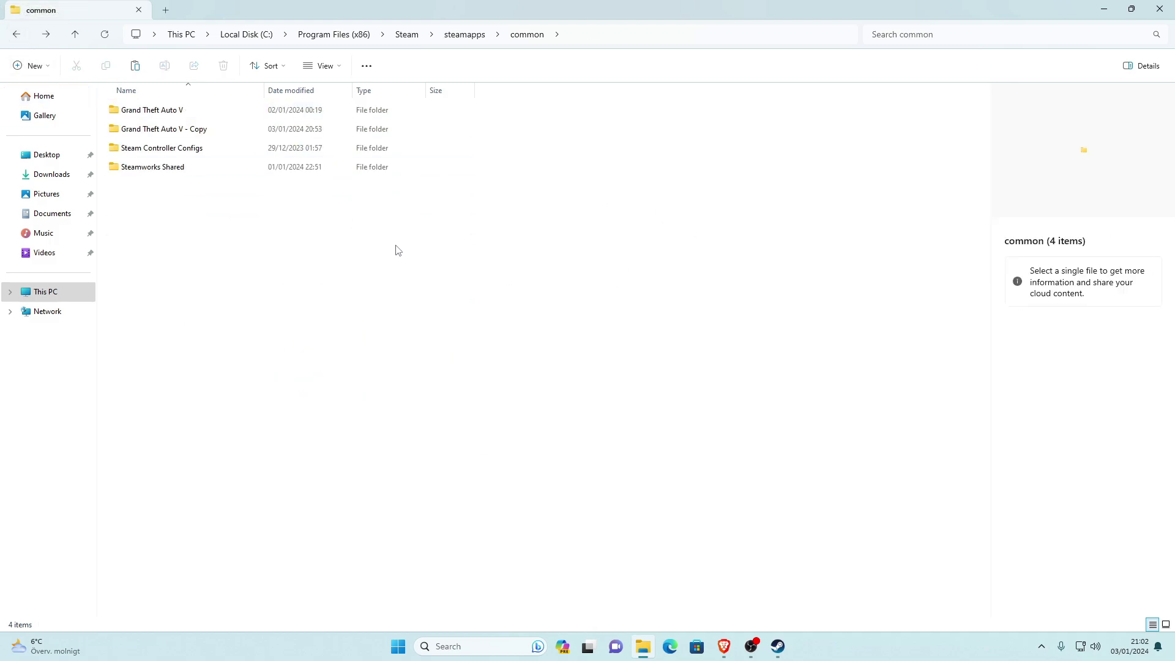
double_click(169, 135)
left_click(18, 34)
Try to duplicate the Grand Theft Auto V folder by copying and pasting it within the common folder
left_click(156, 111)
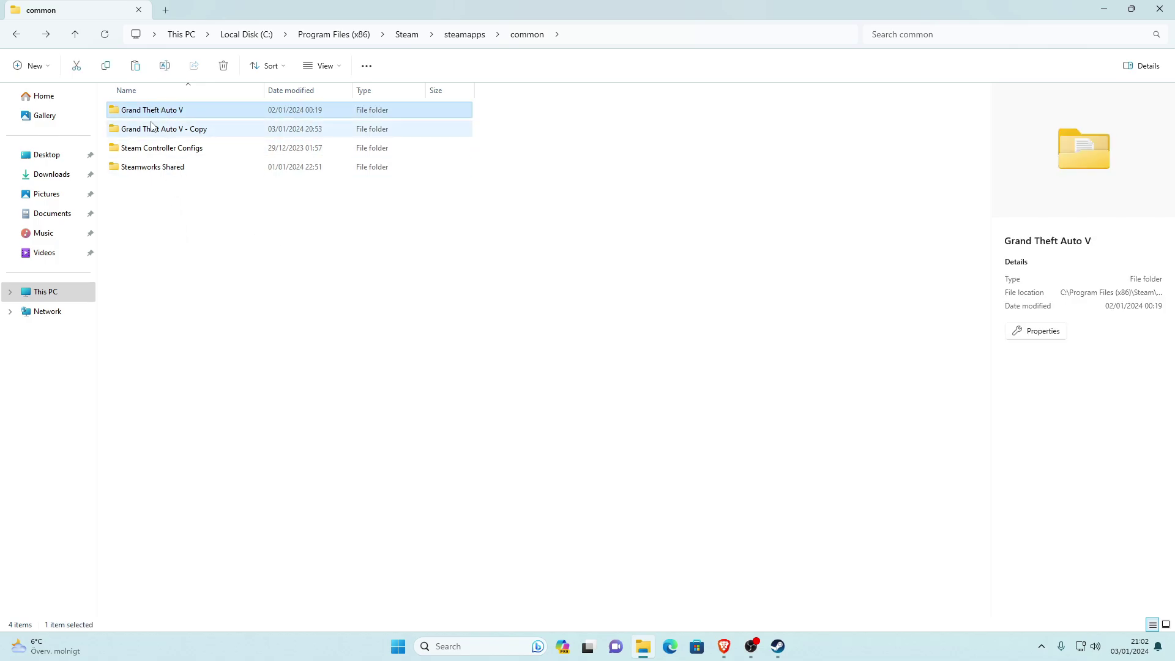
right_click(163, 118)
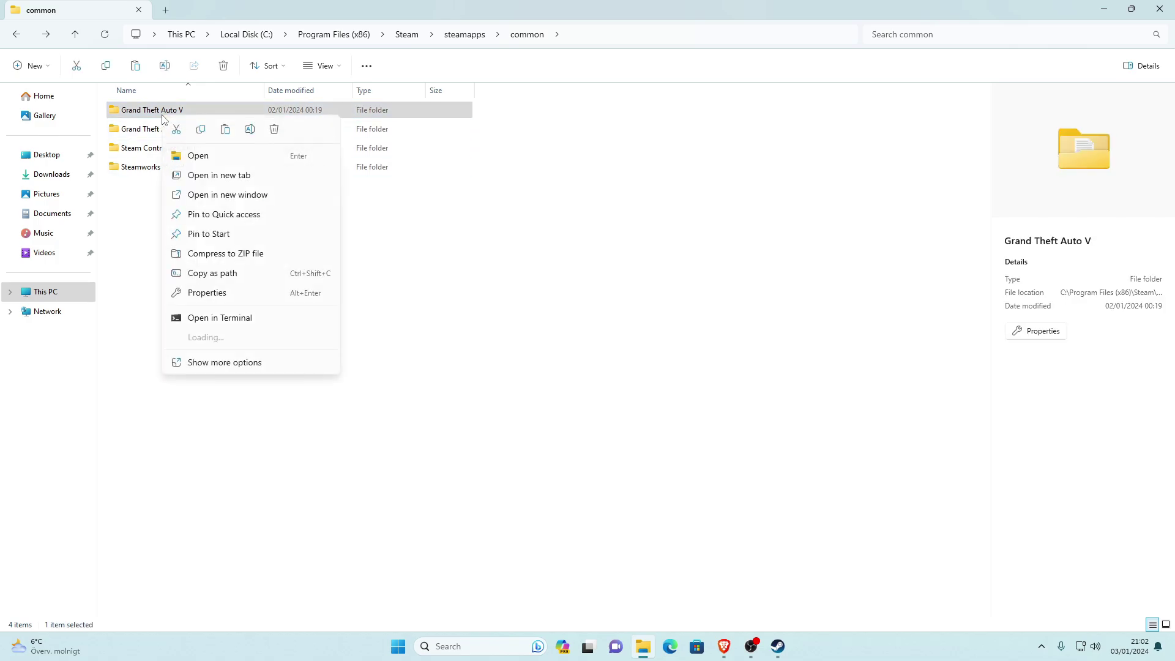
left_click(206, 365)
left_click(195, 339)
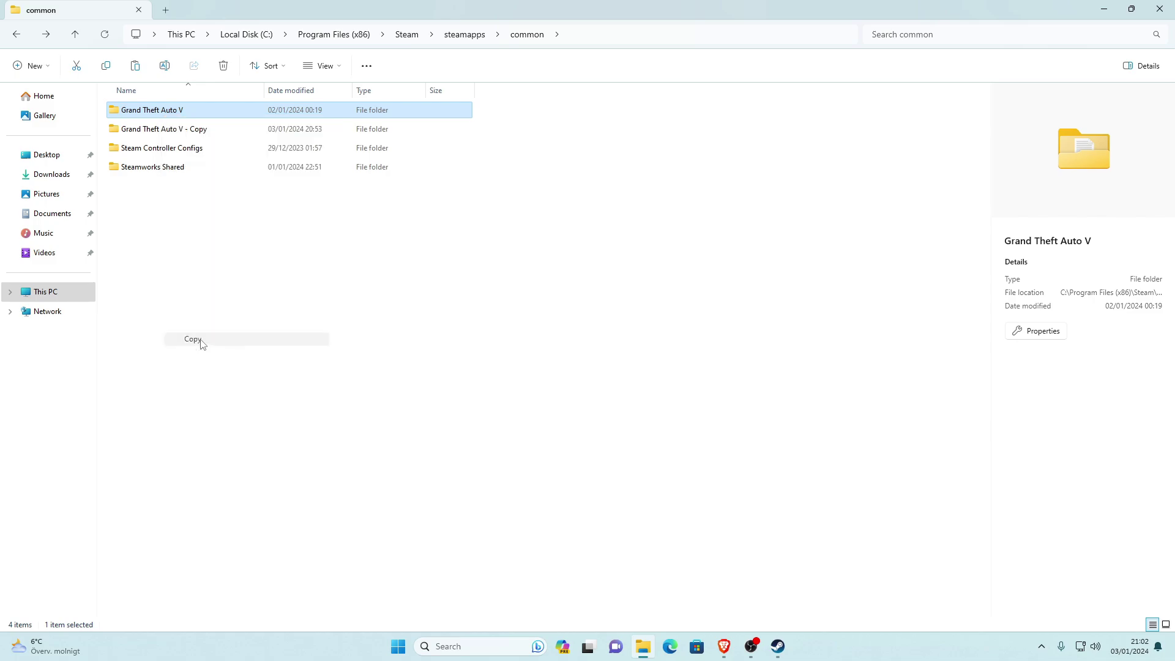
left_click(206, 385)
right_click(164, 277)
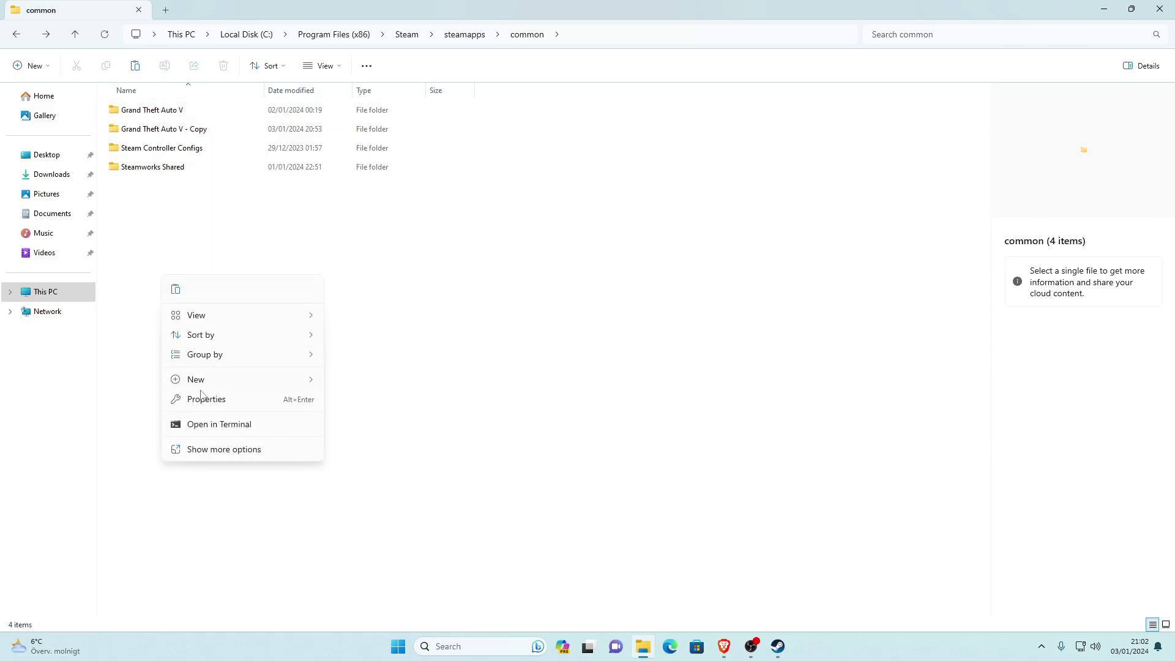
left_click(204, 452)
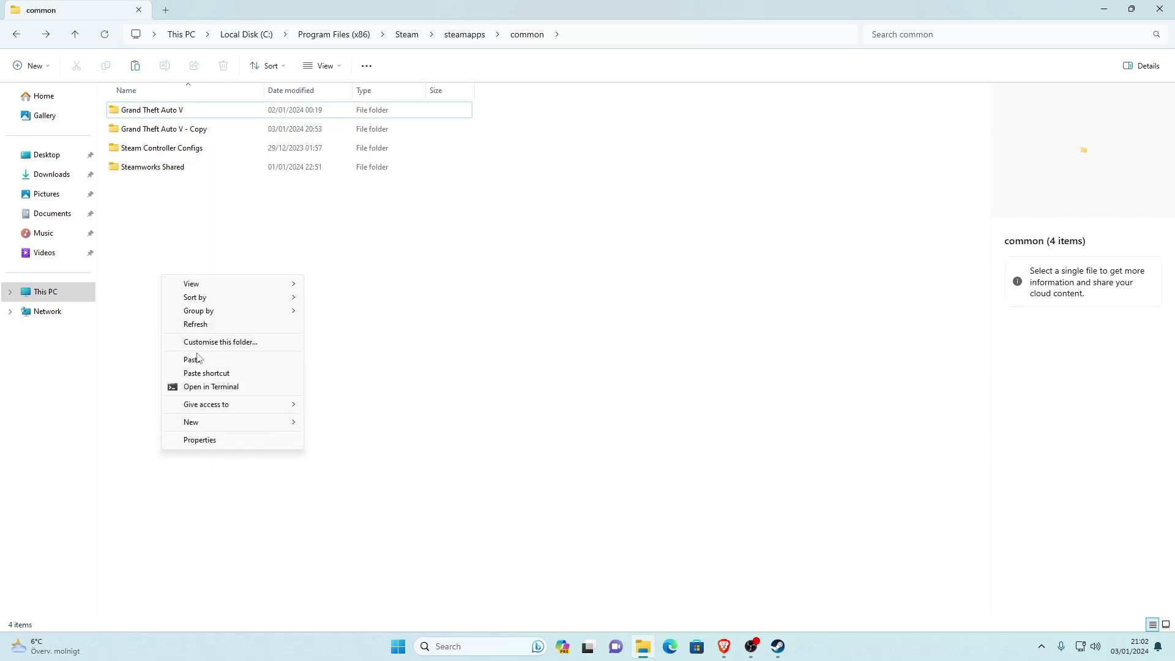
left_click(194, 360)
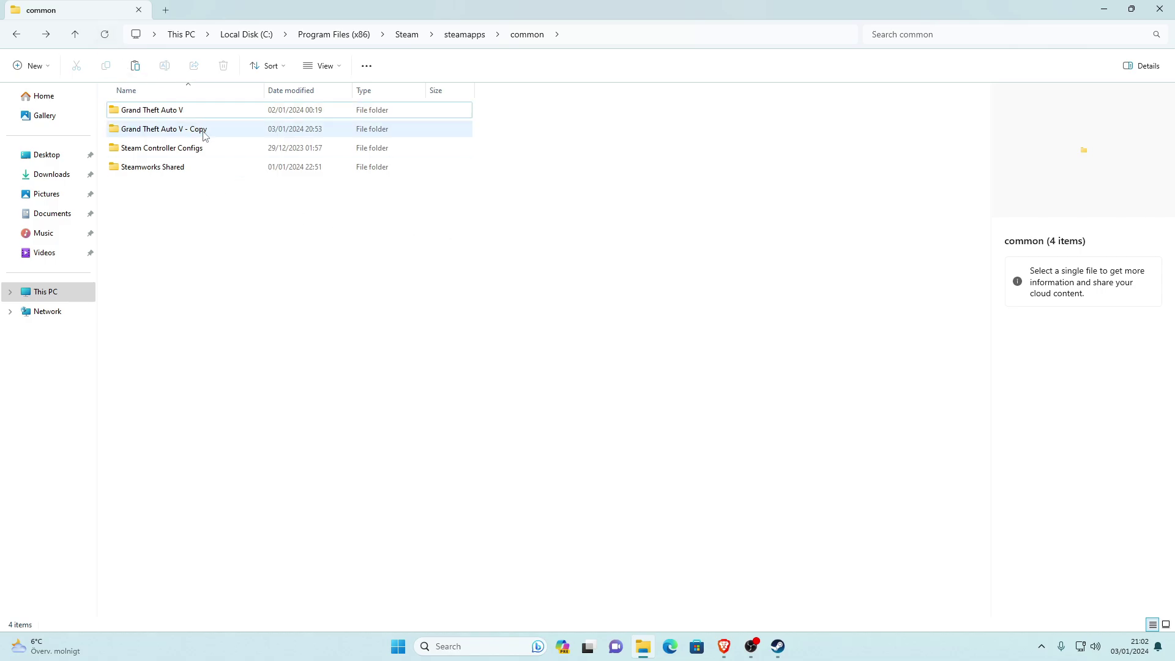
Browse from This PC through Local Disk (C:), Program Files (x86), Steam and steamapps to the common folder
double_click(147, 113)
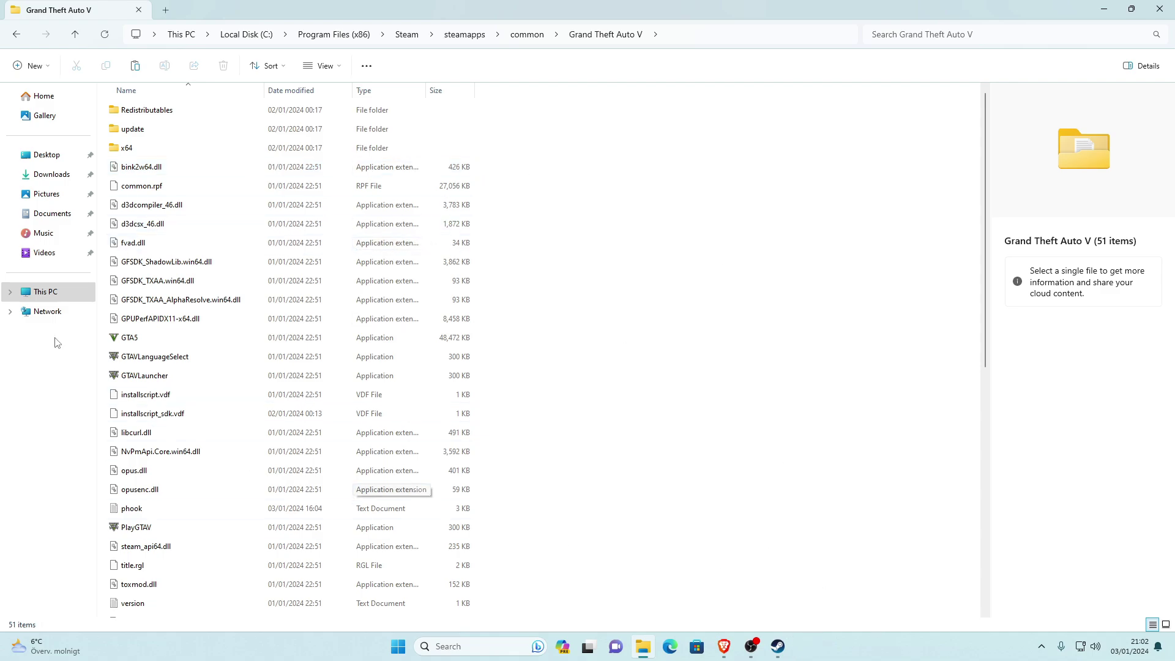
left_click(34, 297)
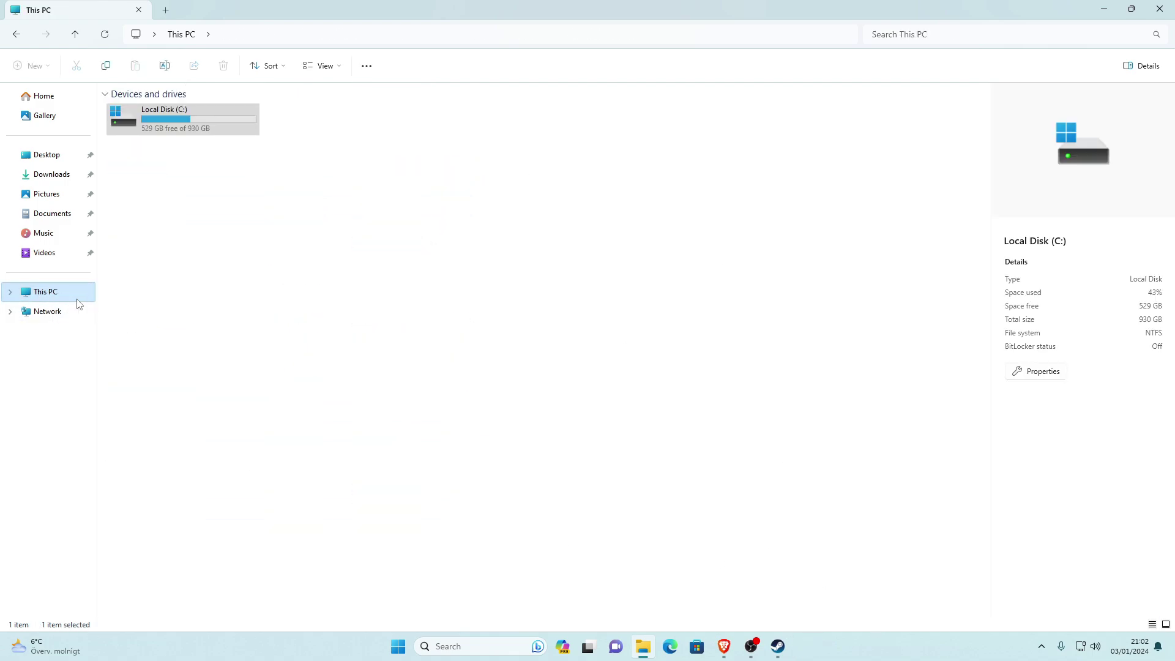
double_click(153, 125)
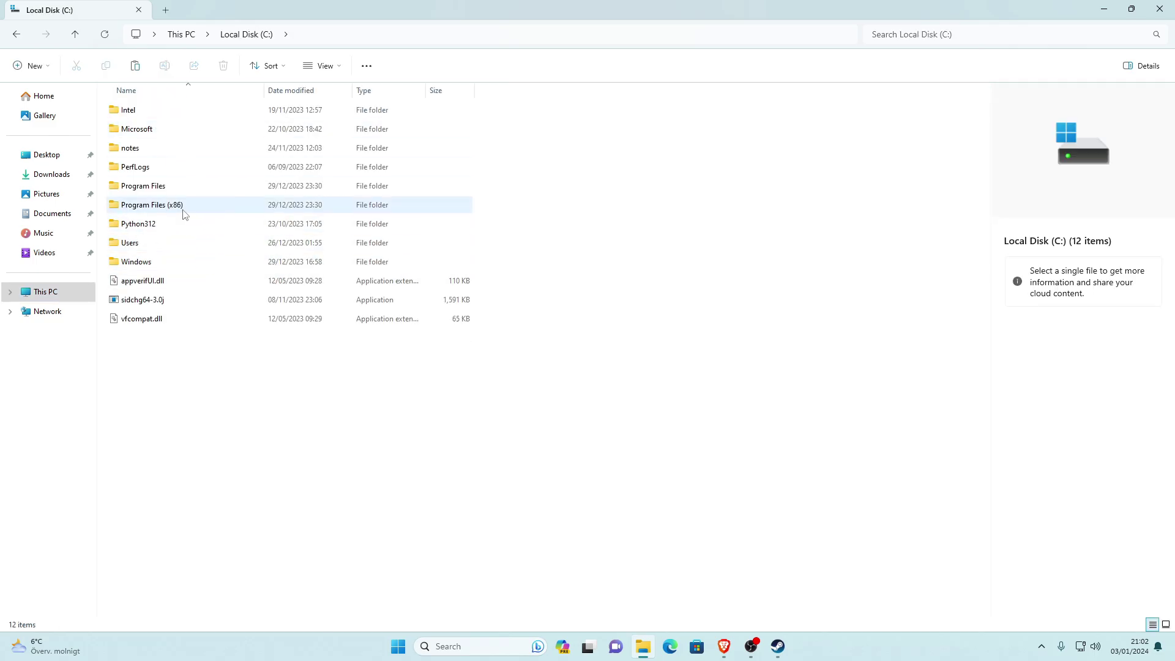
double_click(175, 208)
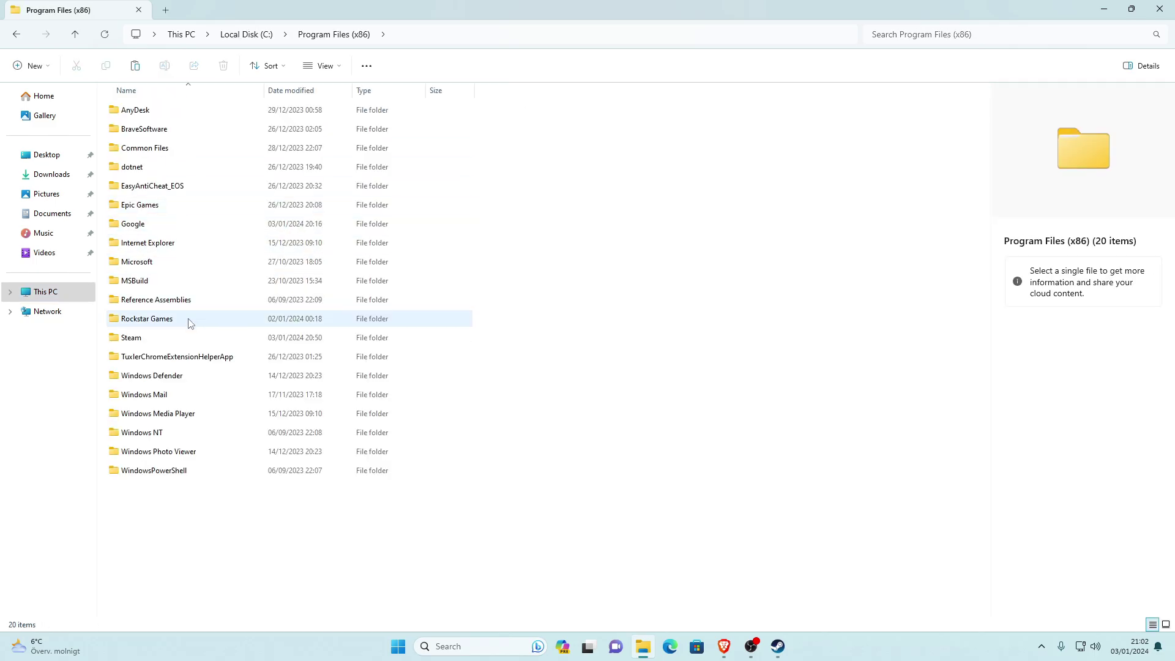
left_click(134, 341)
double_click(133, 341)
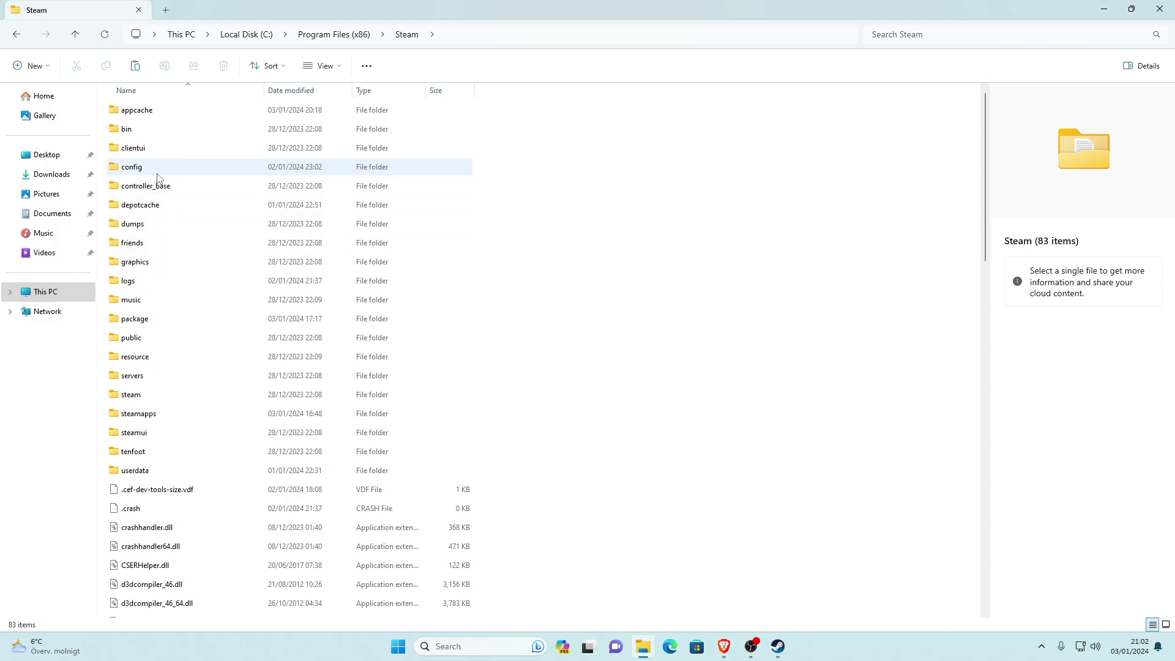
double_click(139, 415)
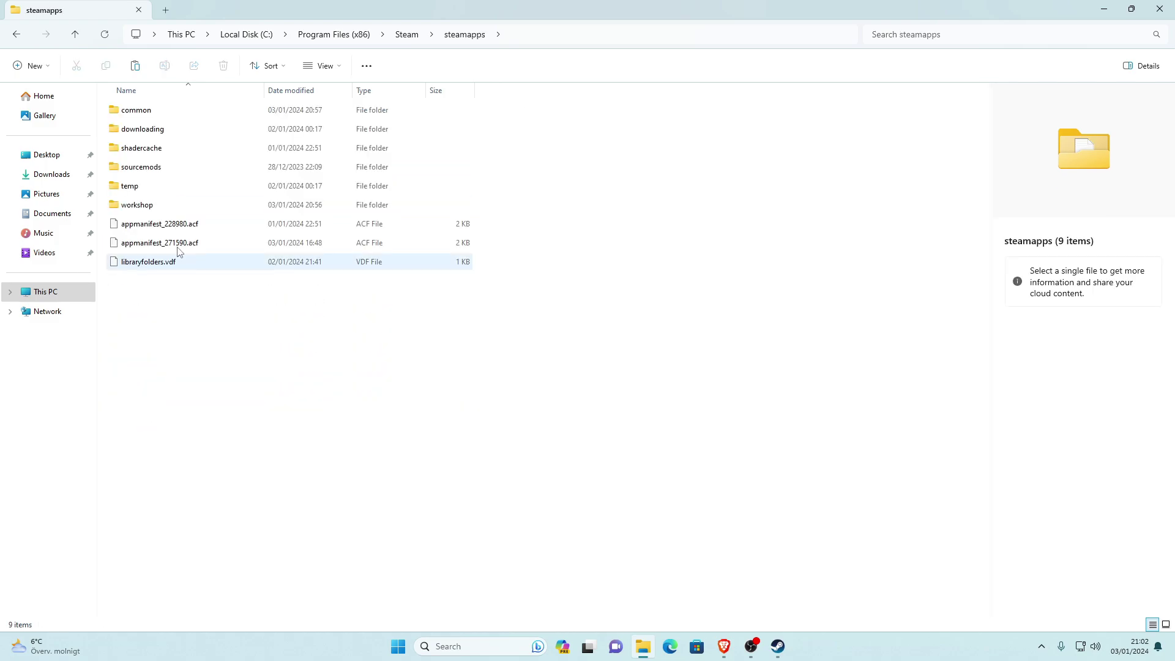
double_click(133, 114)
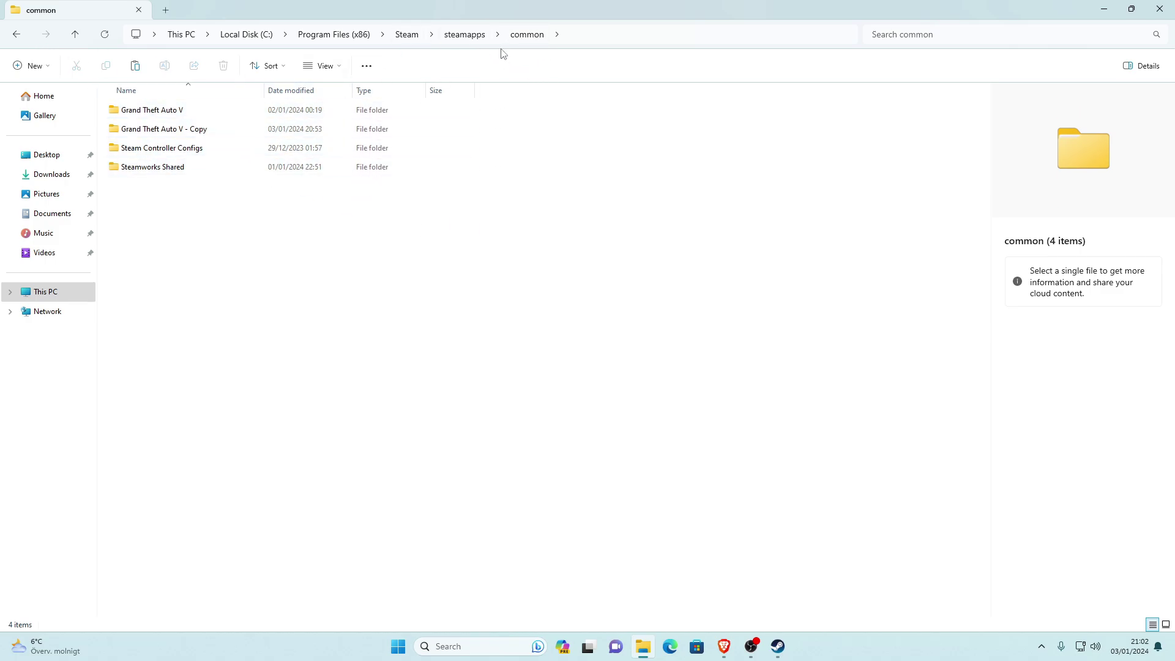
Pin the common folder inside steamapps to Quick access and close the File Explorer window
left_click(16, 34)
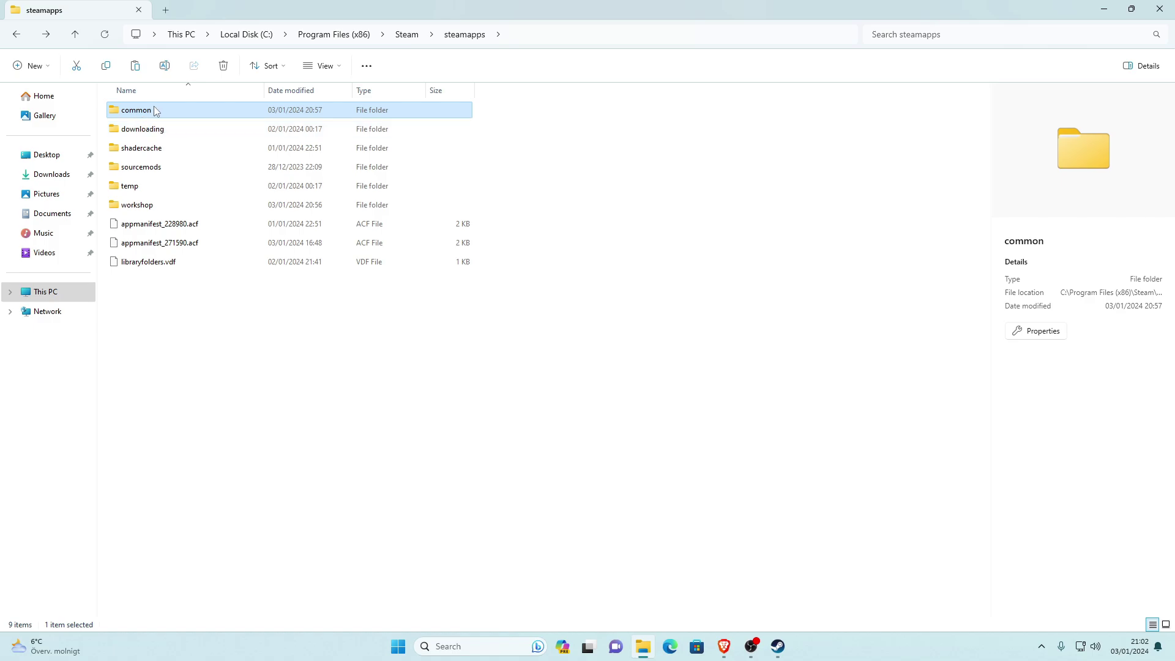
left_click_drag(148, 116, 50, 175)
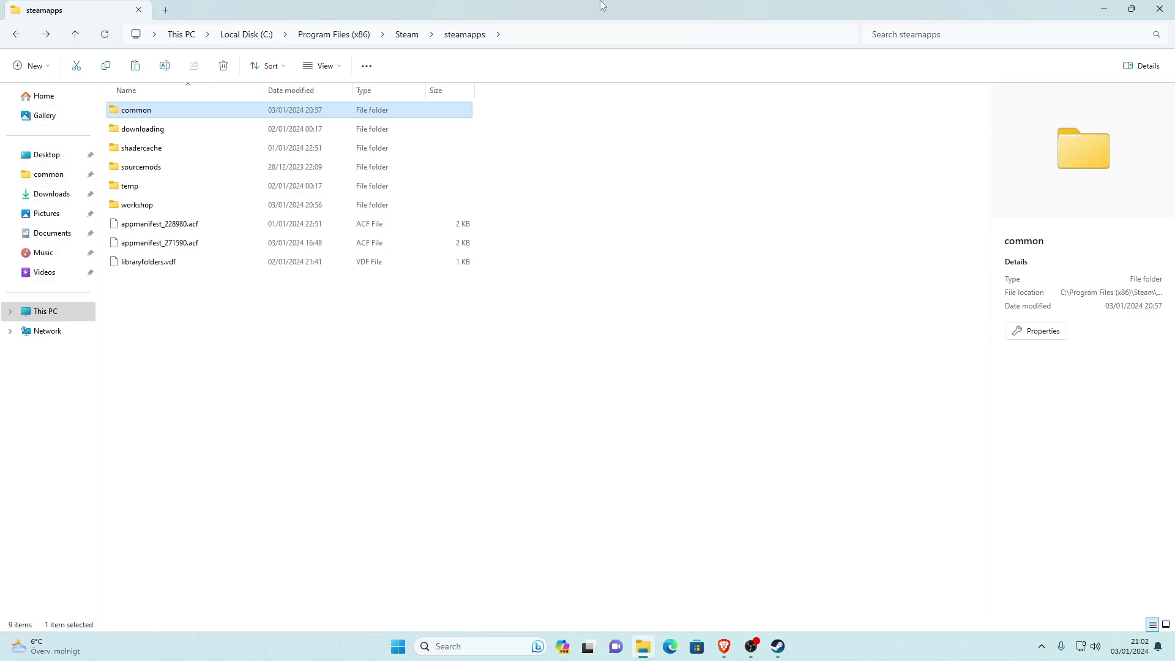
left_click(1160, 9)
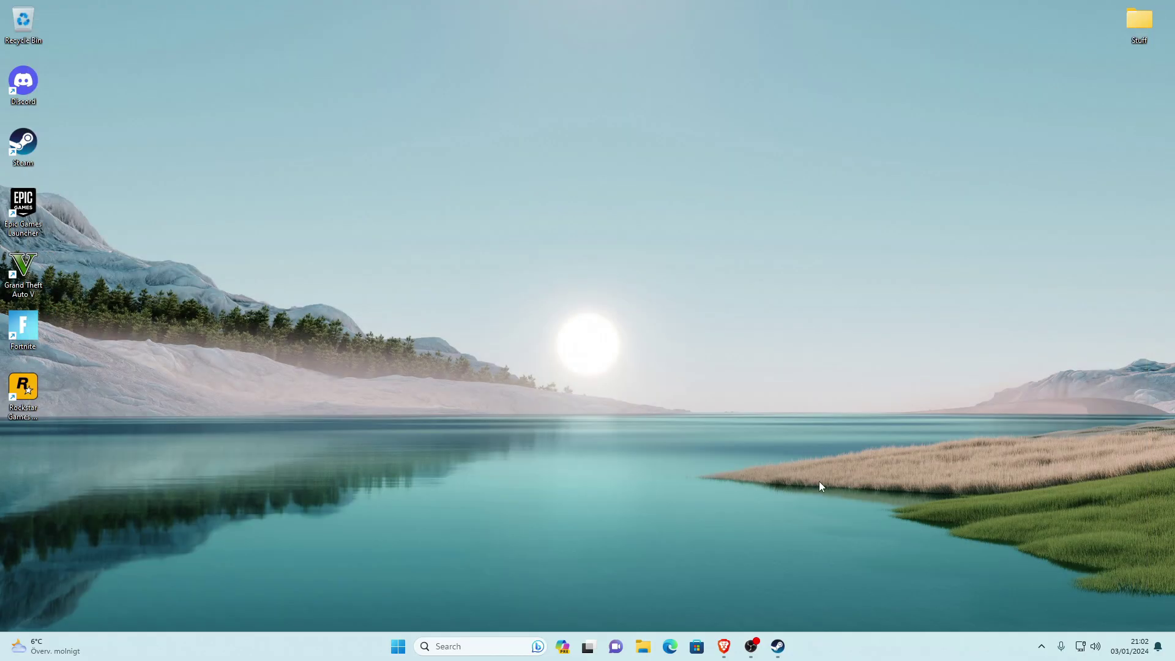
Open the Grand Theft Auto V folder through the pinned common folder in a new File Explorer window and snap it to the screen's left half
left_click(644, 644)
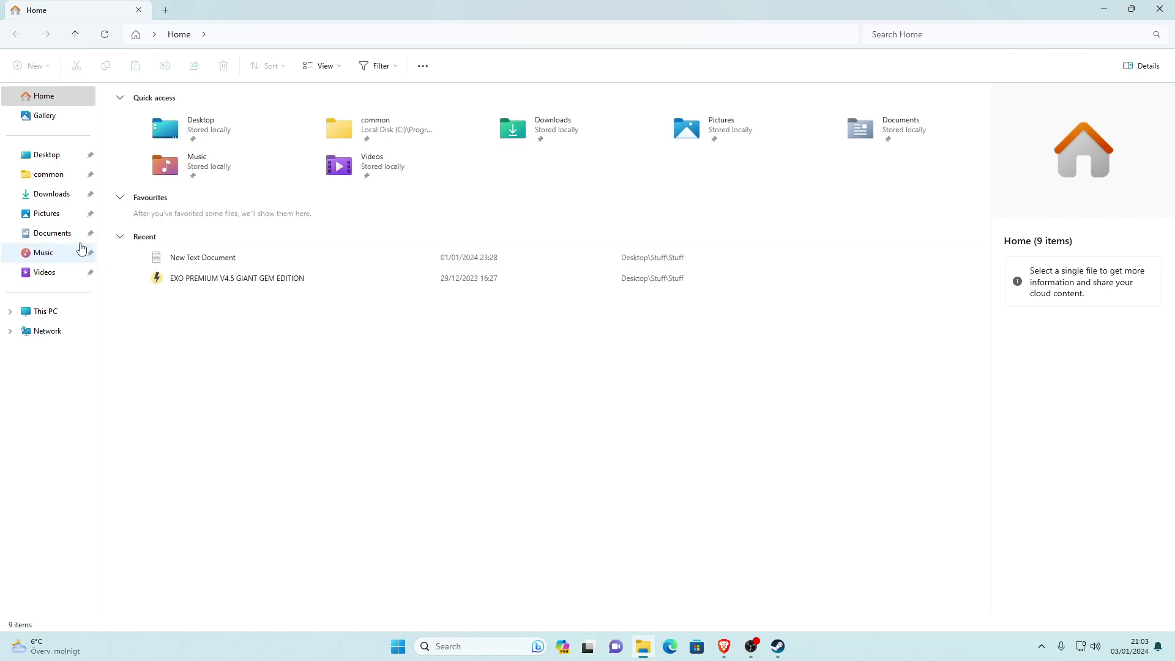
left_click(56, 213)
left_click(58, 178)
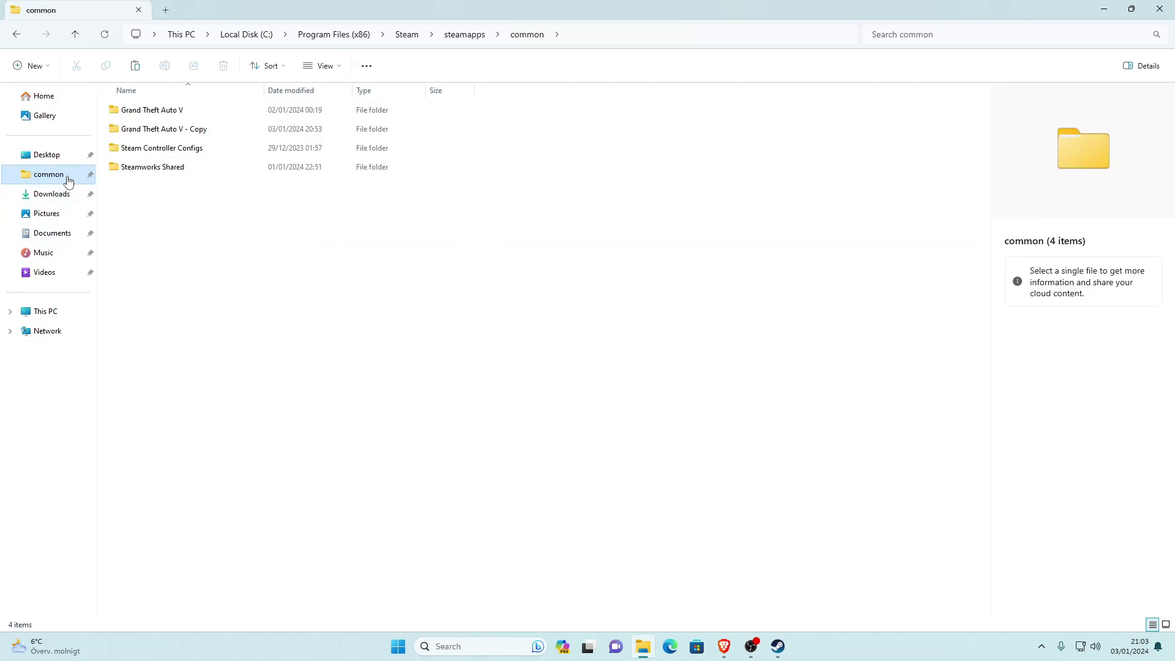
double_click(178, 115)
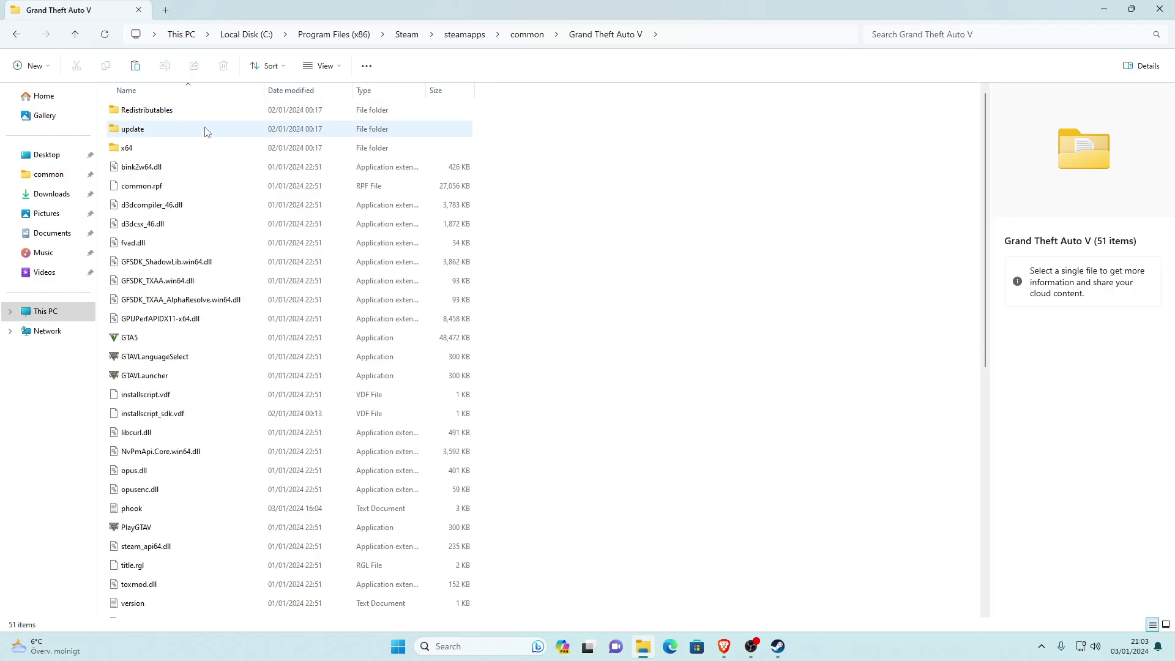
left_click(16, 35)
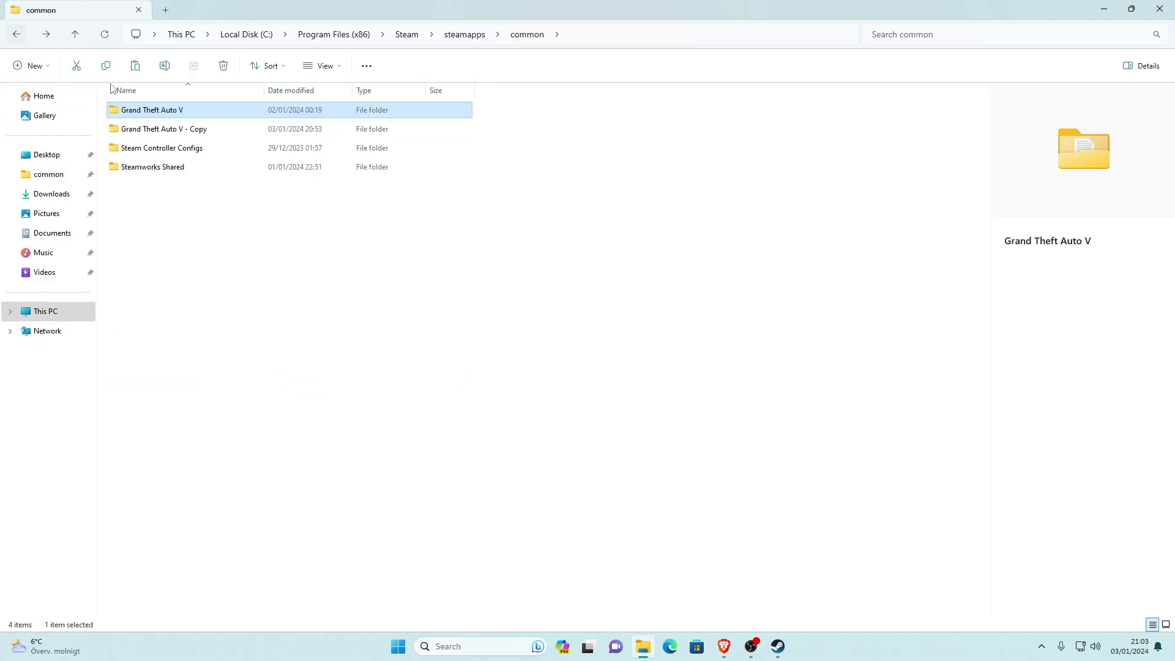
left_click(309, 235)
double_click(241, 109)
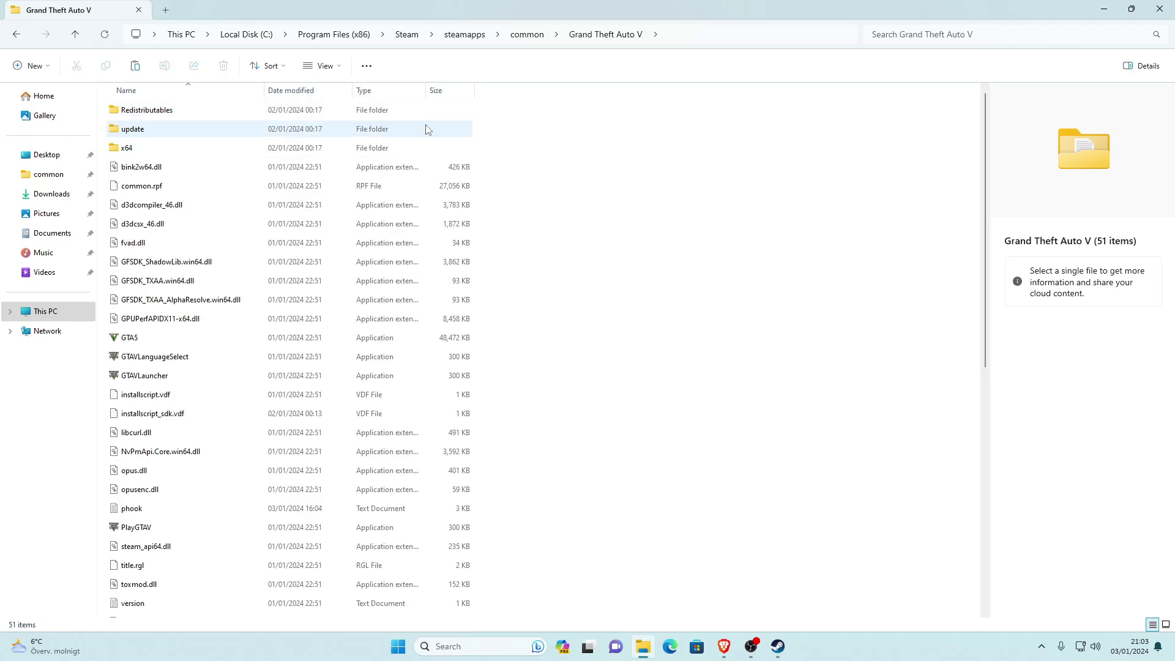
left_click_drag(421, 12, 290, 47)
key("super+Left")
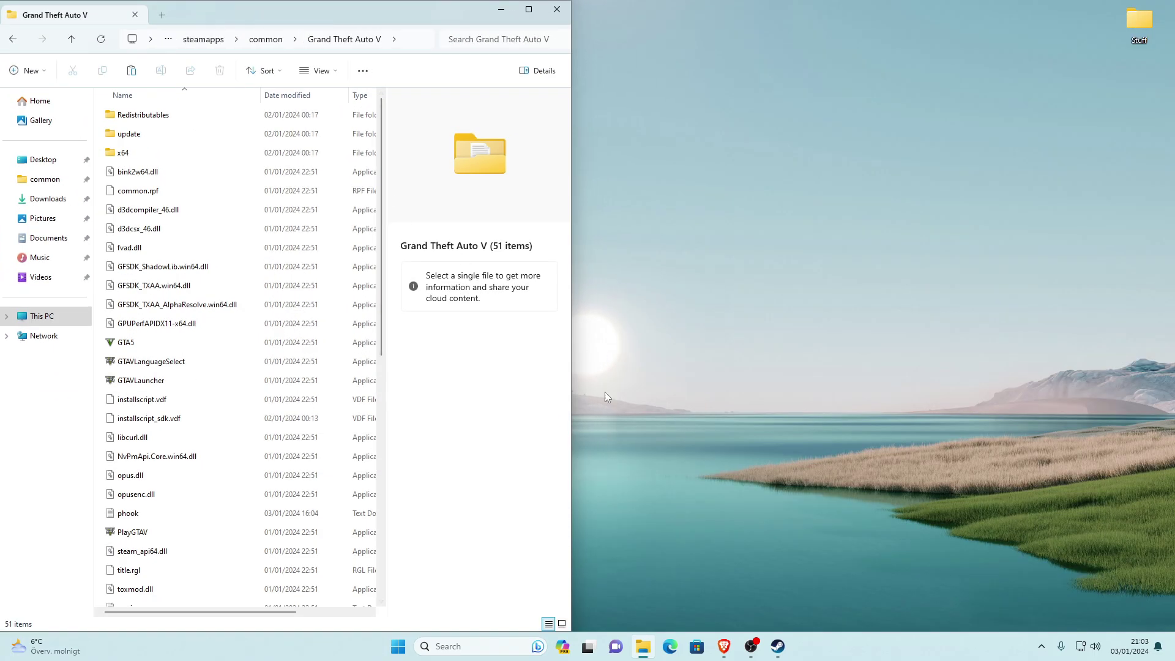
Switch to the Brave browser and download ScriptHookV_1.0.3095.0 from the Script Hook V page into Downloads
left_click(724, 646)
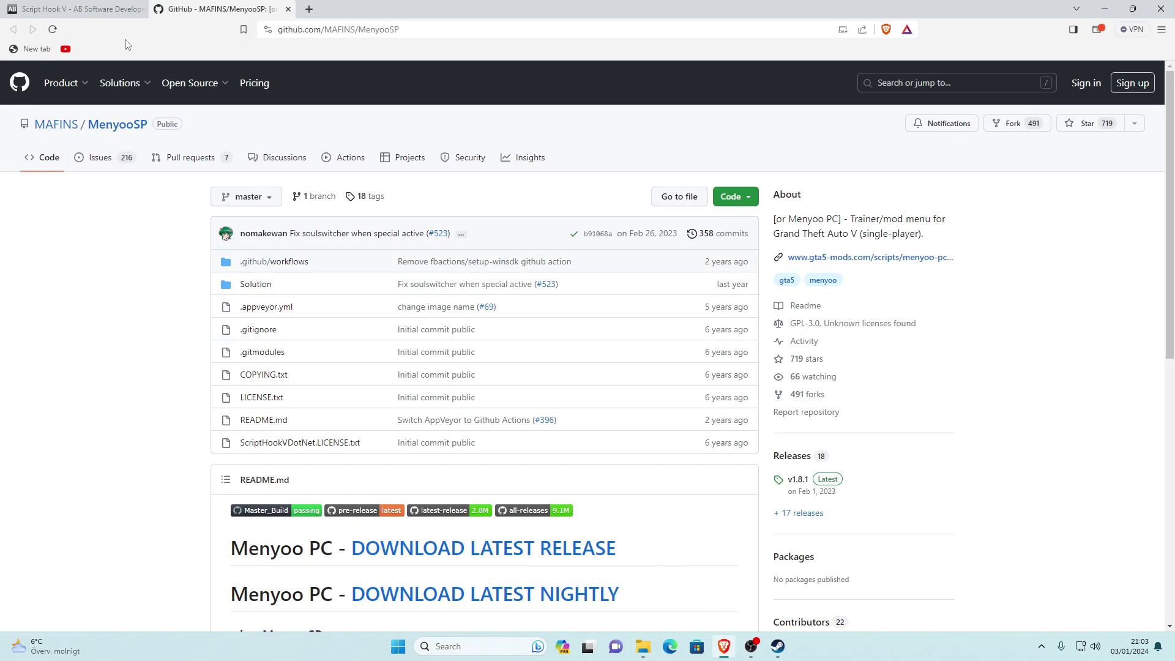
key("ctrl+Tab")
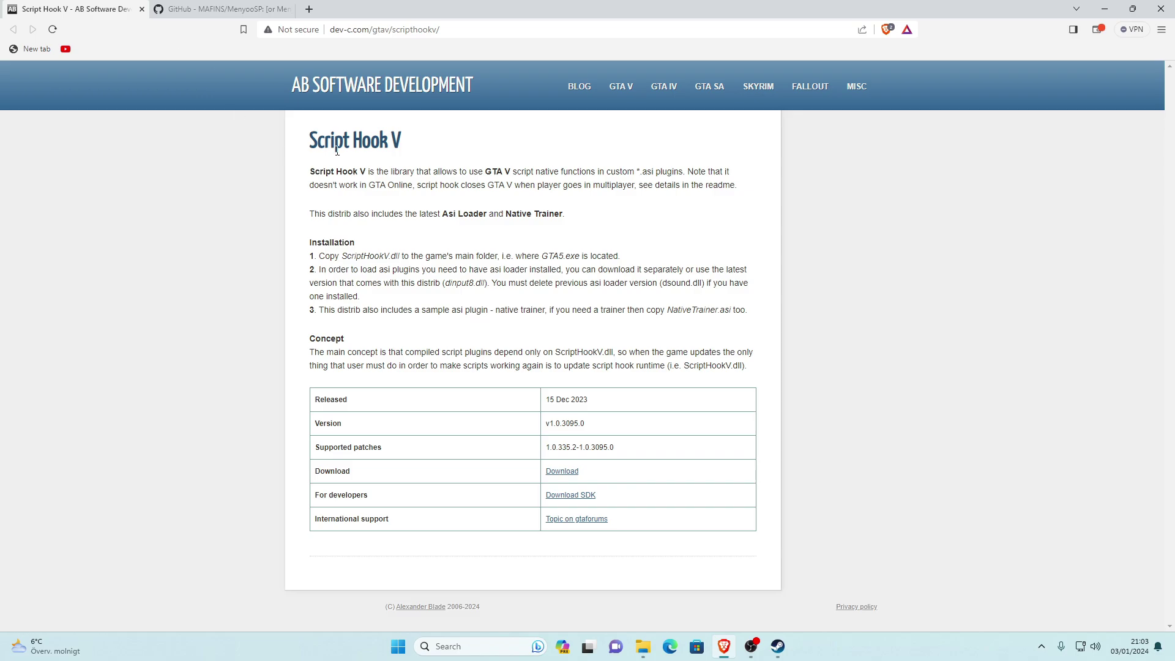
left_click_drag(314, 141, 411, 148)
left_click(320, 144)
left_click(562, 472)
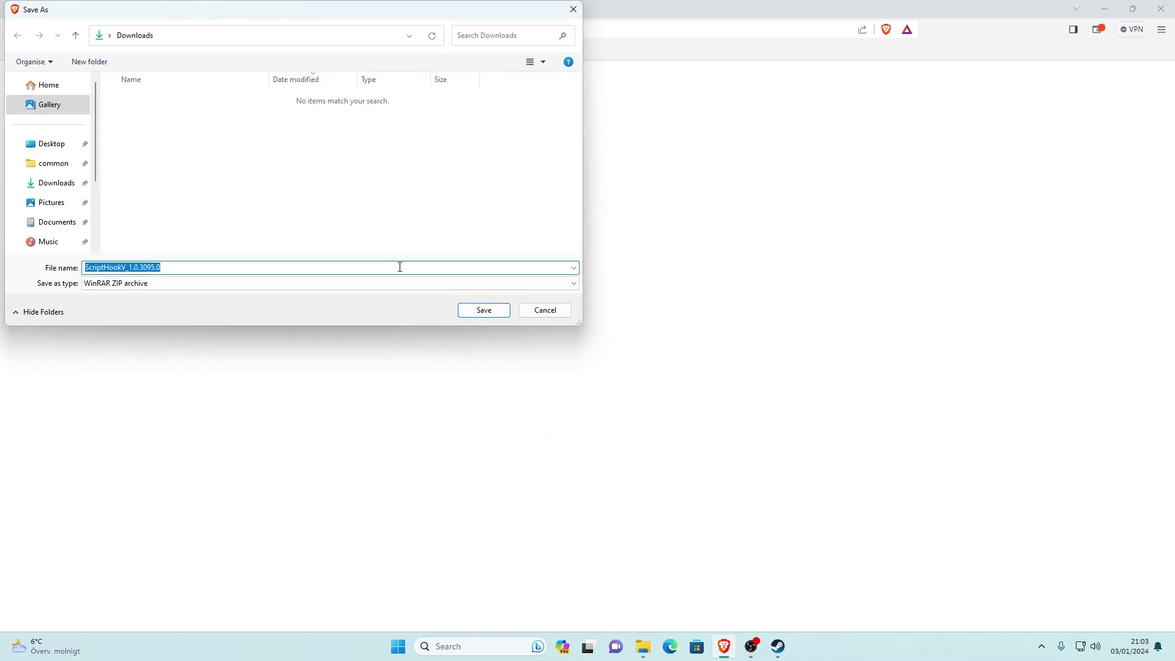
left_click(484, 310)
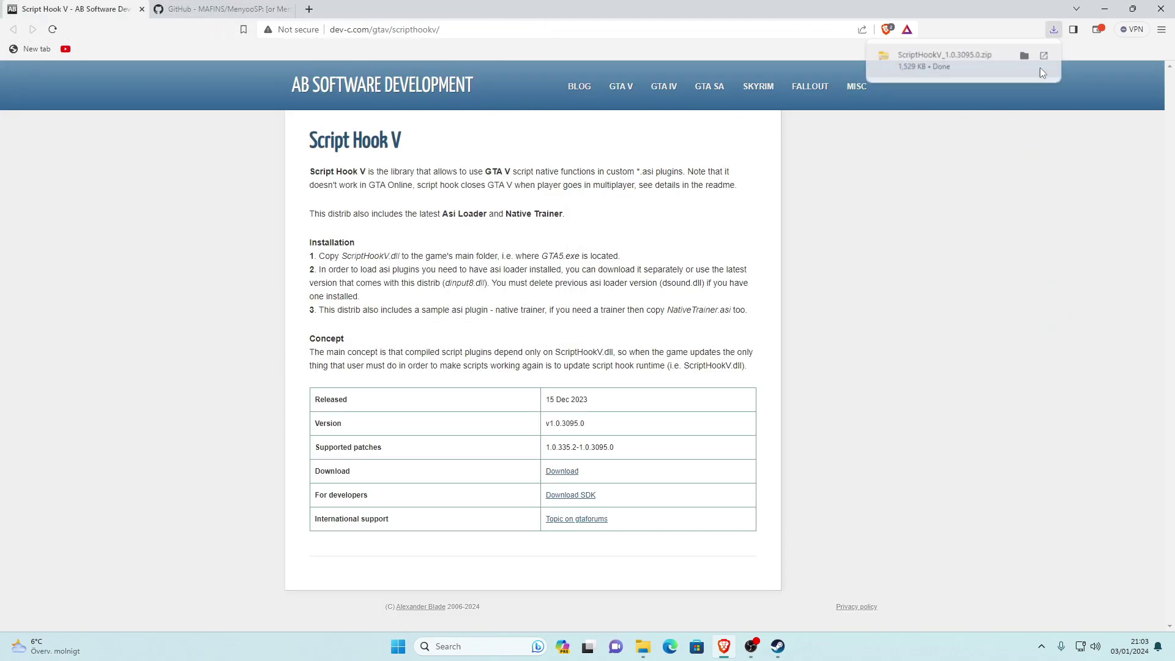
Copy the downloaded ScriptHookV_1.0.3095.0.zip from Brave's download history to the desktop and minimize the open windows
left_click(1133, 8)
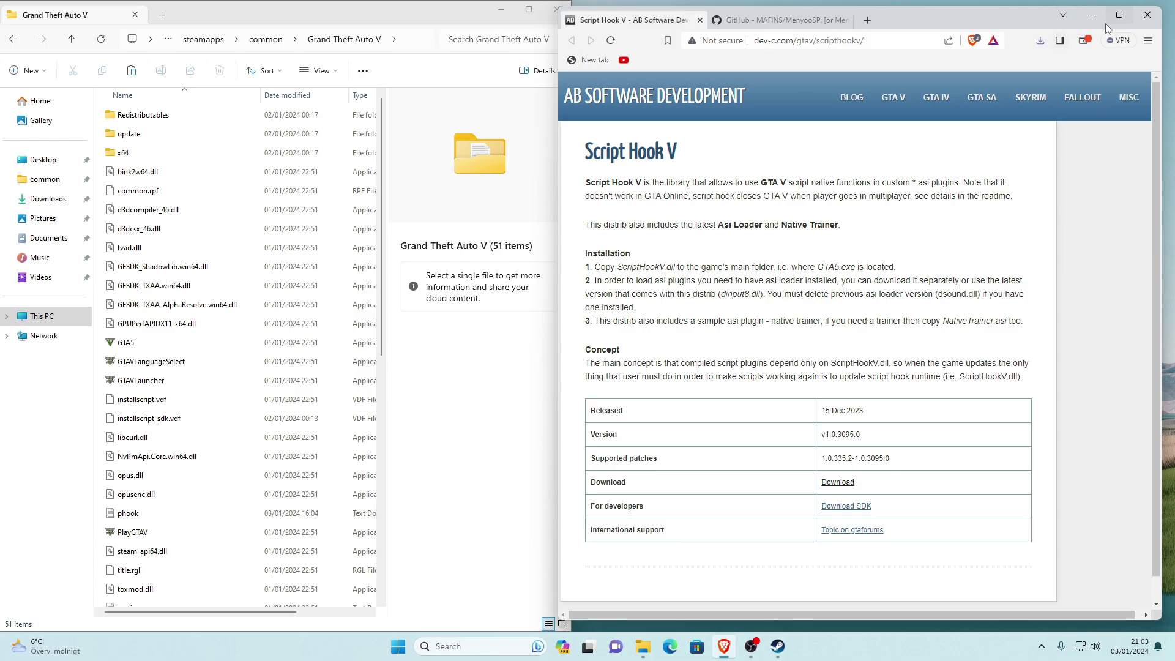
left_click(1120, 18)
left_click(1066, 28)
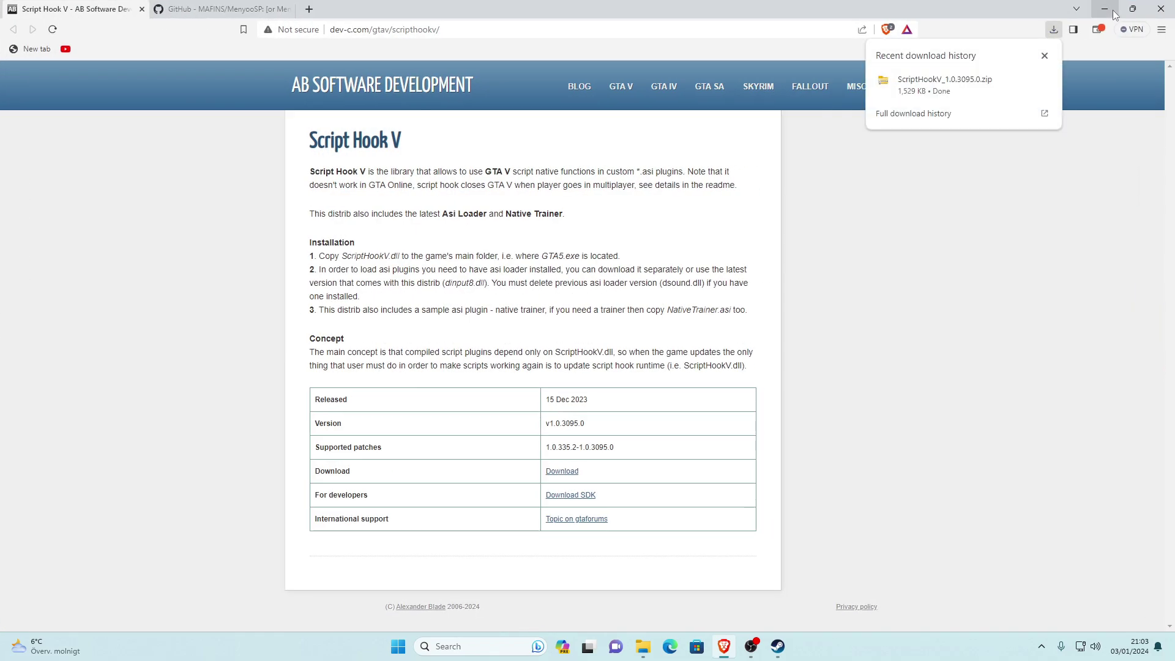
left_click(1145, 10)
left_click_drag(1093, 18, 709, 35)
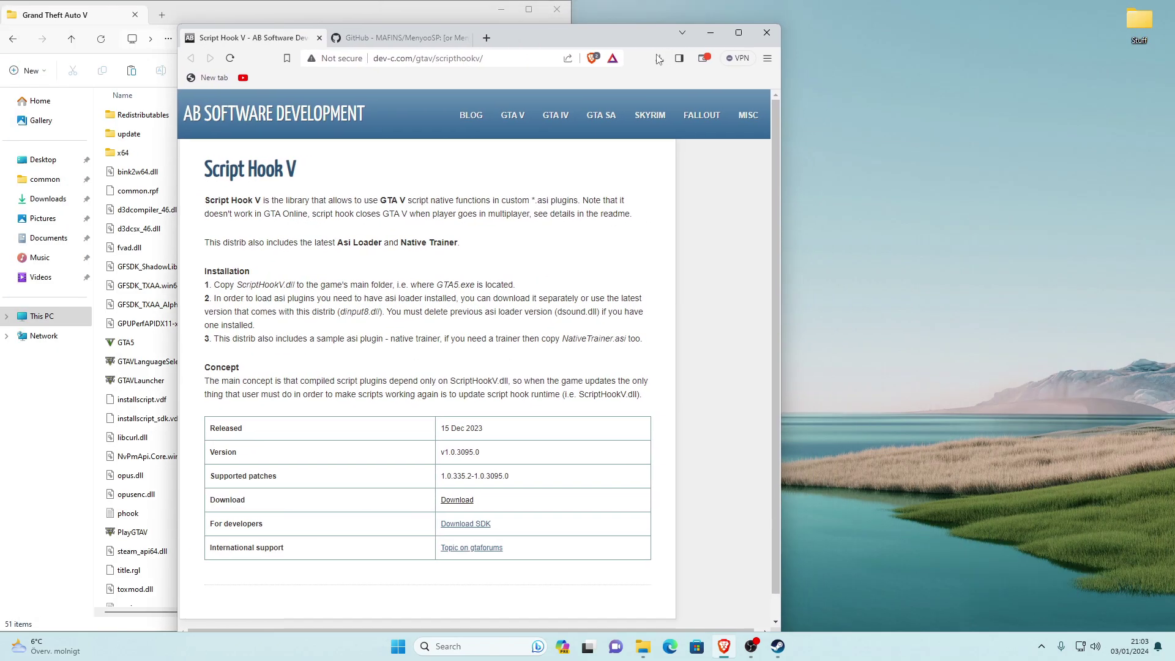
left_click(660, 61)
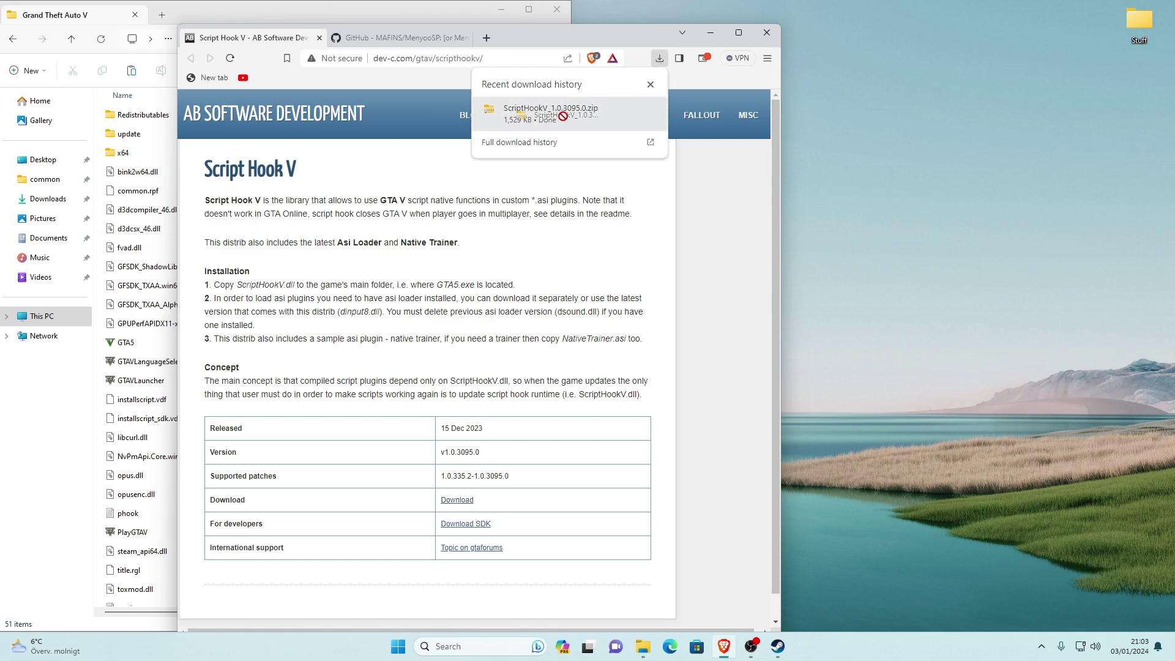
mouse_move(530, 119)
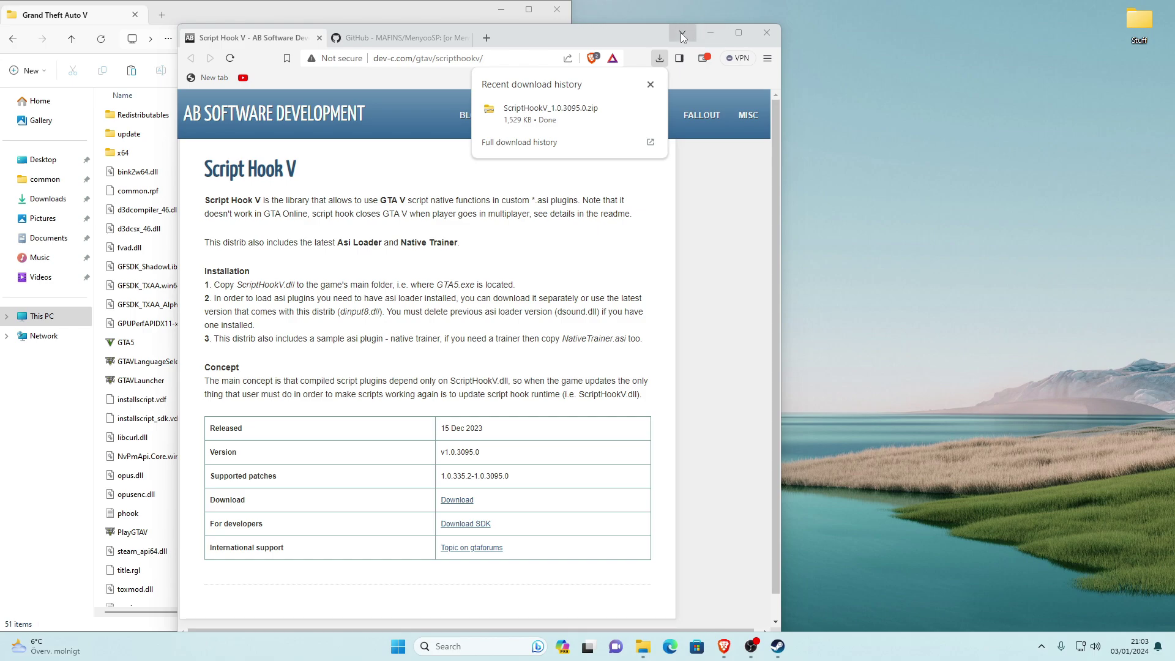
left_click(709, 33)
left_click(501, 9)
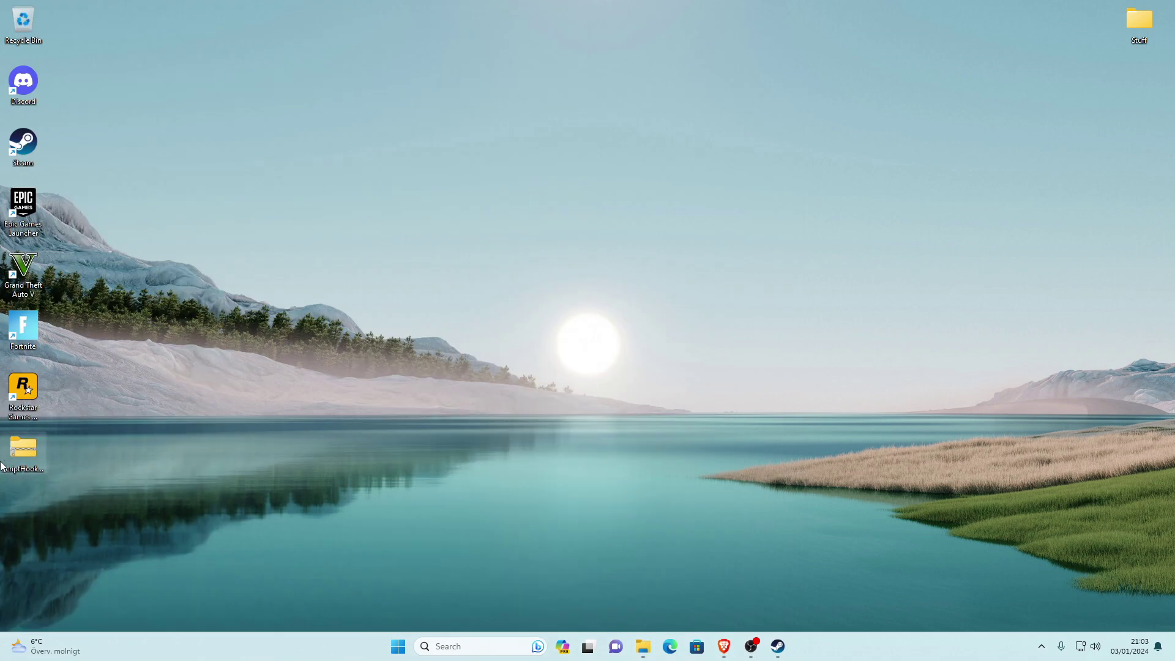
Move the ScriptHookV archive to the middle of the desktop and extract it with WinRAR into a ScriptHookV_1.0.3095.0 folder
left_click_drag(23, 450, 588, 292)
right_click(592, 287)
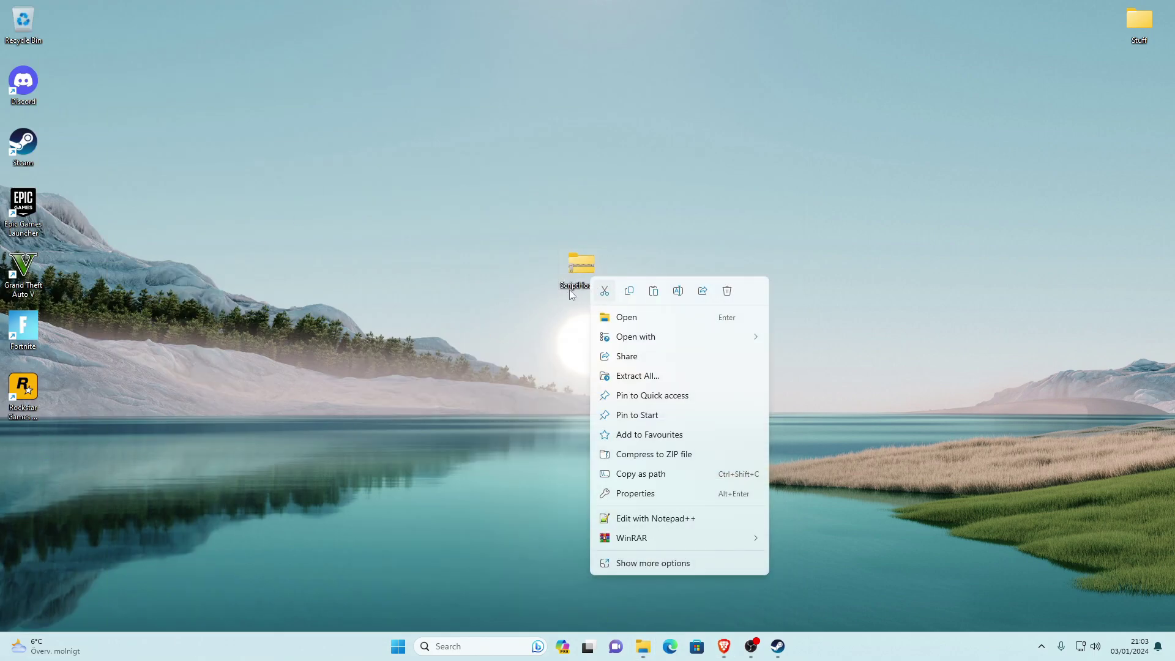
mouse_move(636, 539)
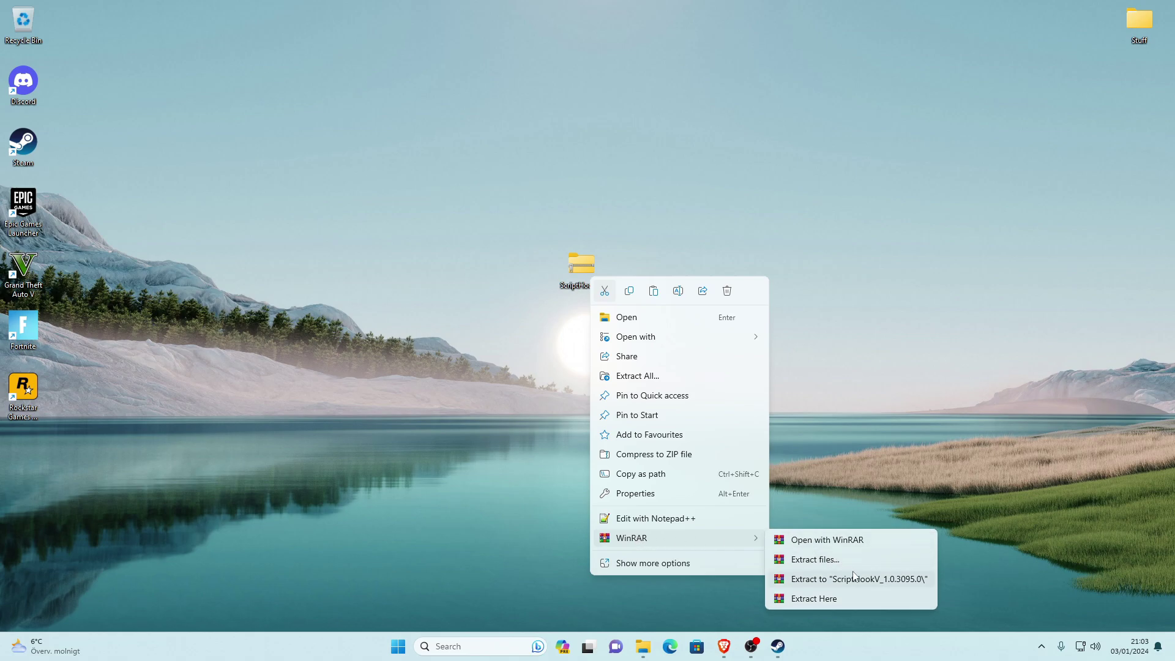
left_click(815, 580)
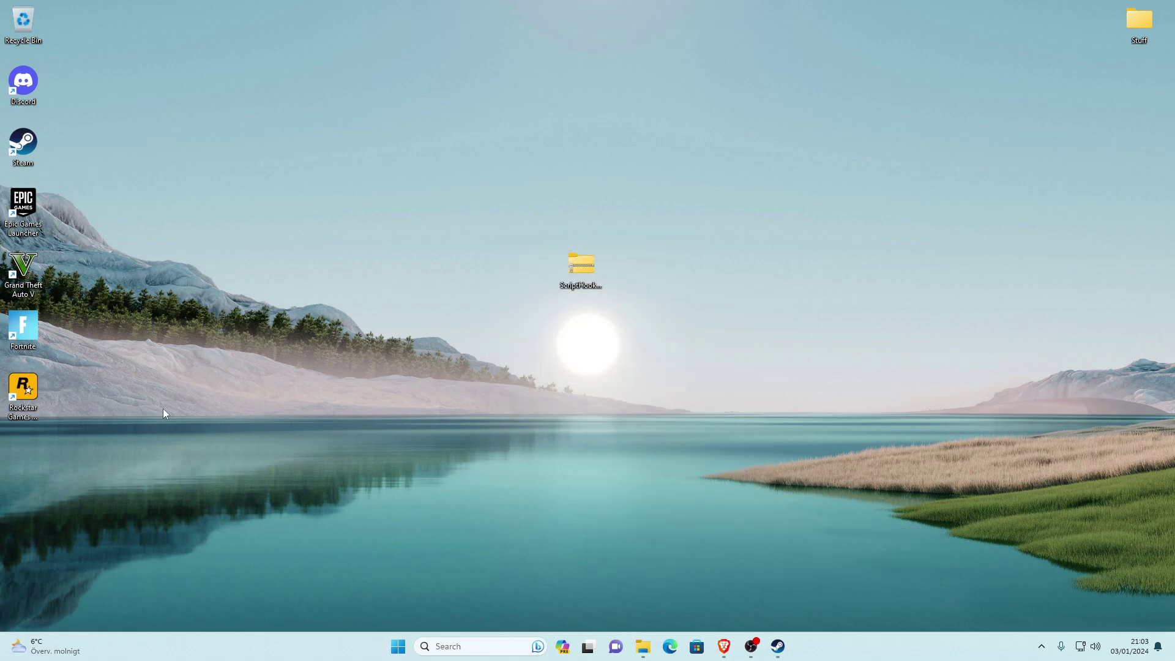
left_click_drag(954, 101, 537, 283)
right_click(533, 276)
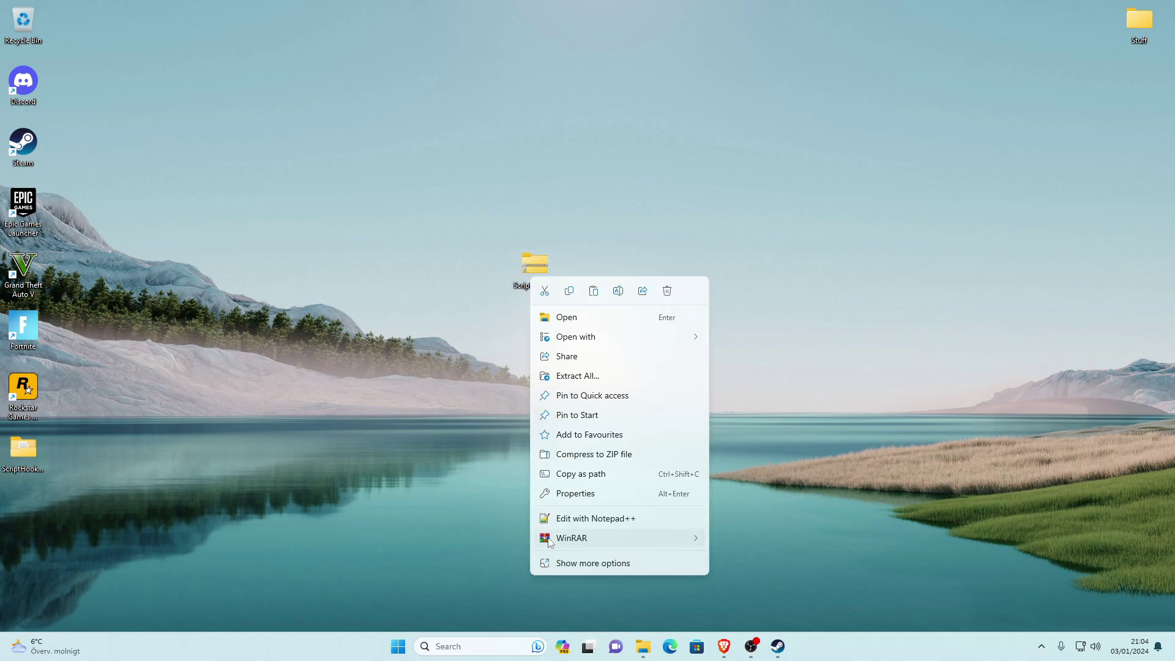
mouse_move(648, 537)
left_click(744, 536)
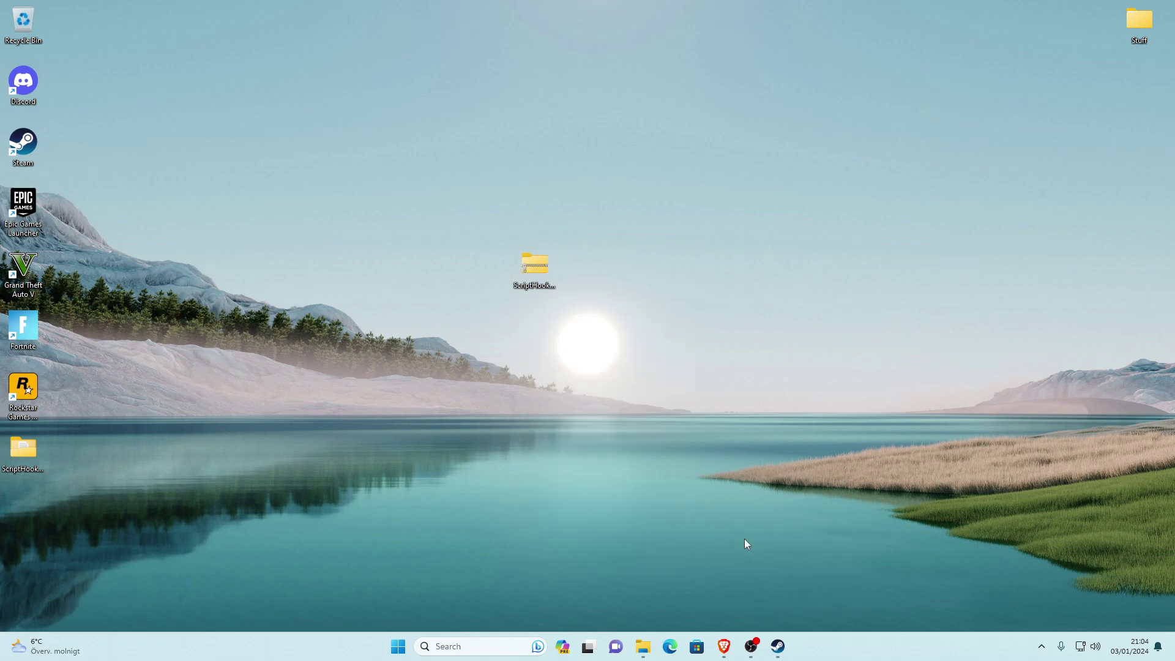
left_click(435, 62)
Delete the ScriptHookV zip archive from the desktop and move the extracted folder to a clear spot near the middle
right_click(532, 269)
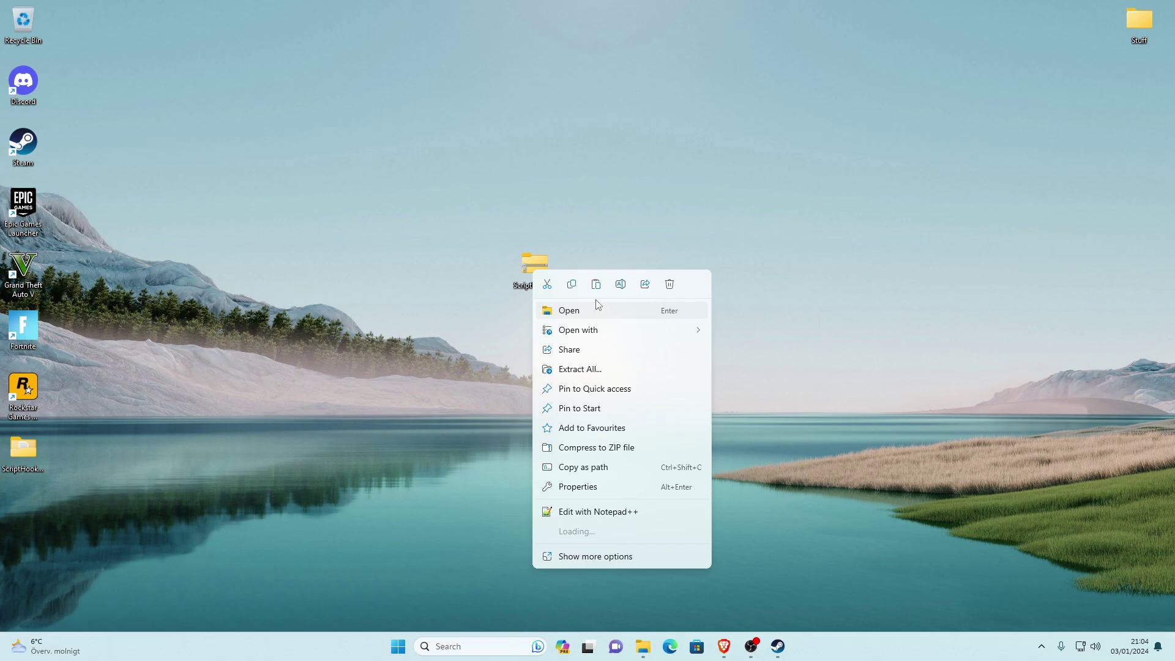
left_click(673, 284)
left_click_drag(25, 450, 908, 129)
left_click_drag(673, 209, 727, 211)
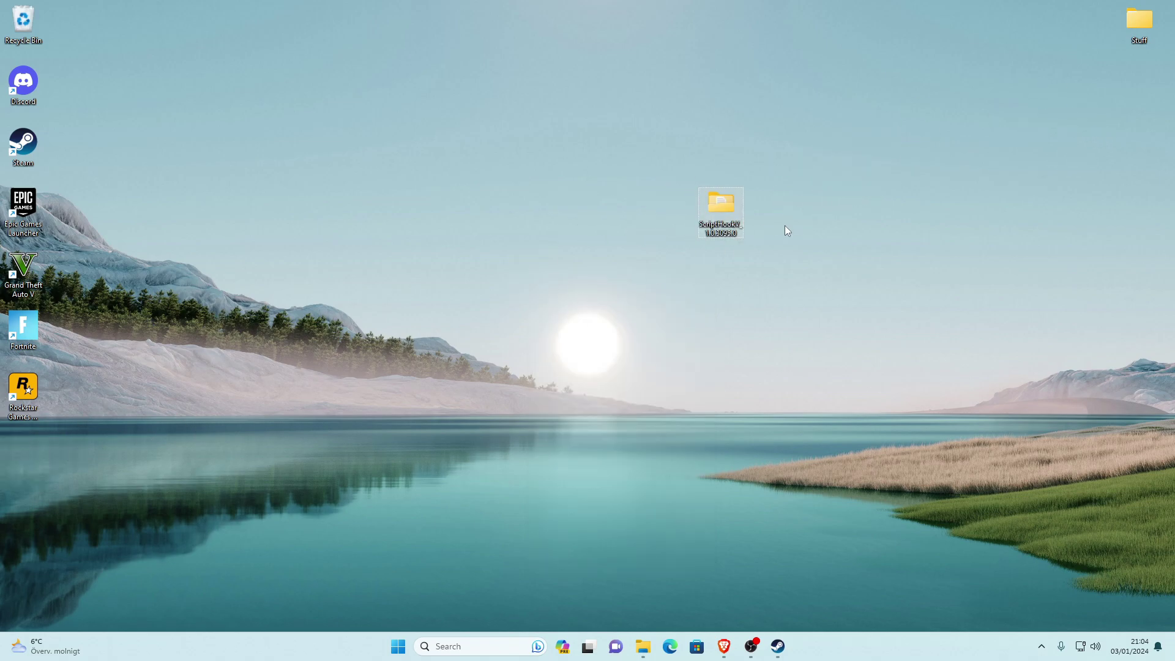
Open the extracted ScriptHookV_1.0.3095.0 folder and arrange its window beside the restored Grand Theft Auto V folder window
double_click(714, 208)
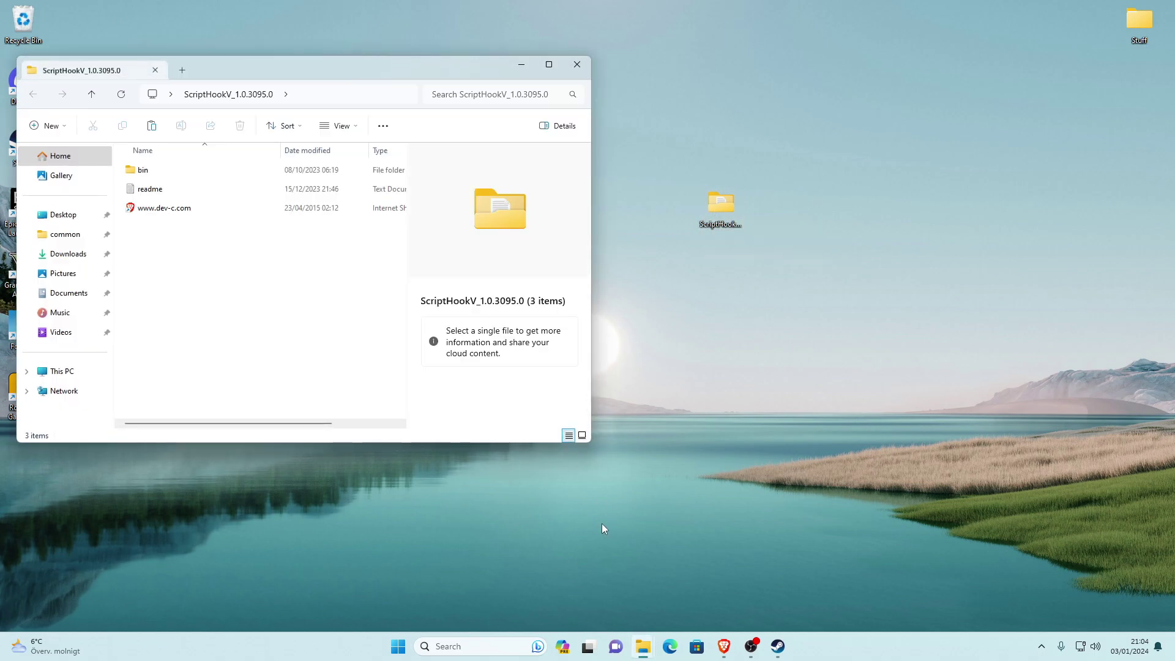
left_click(724, 646)
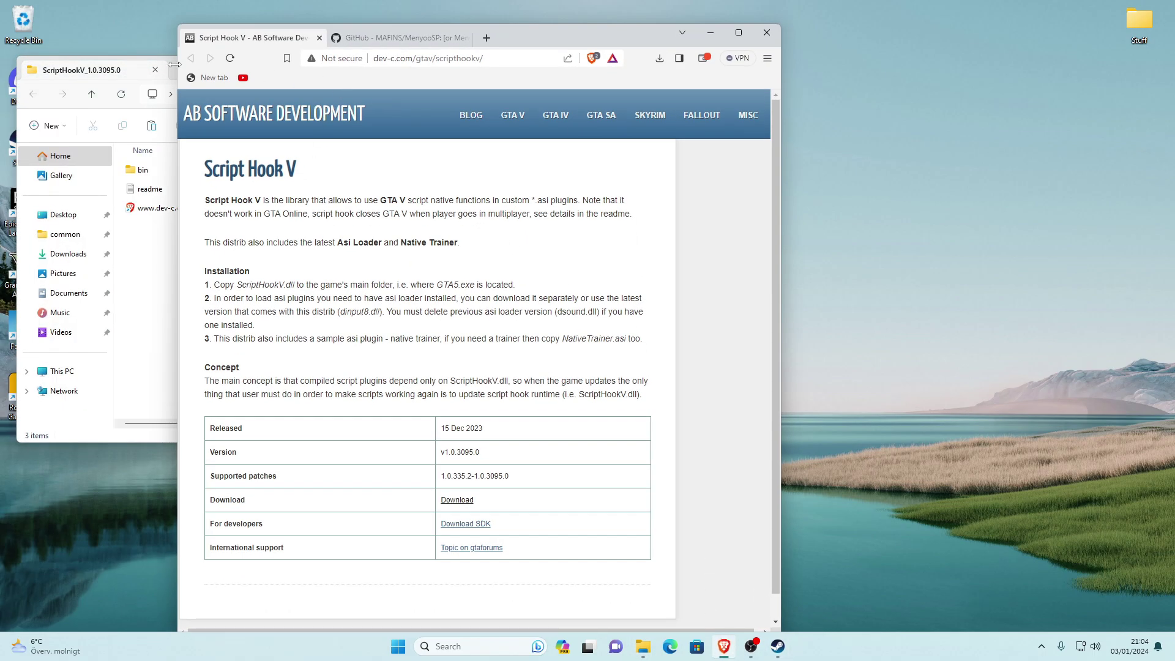
left_click(710, 33)
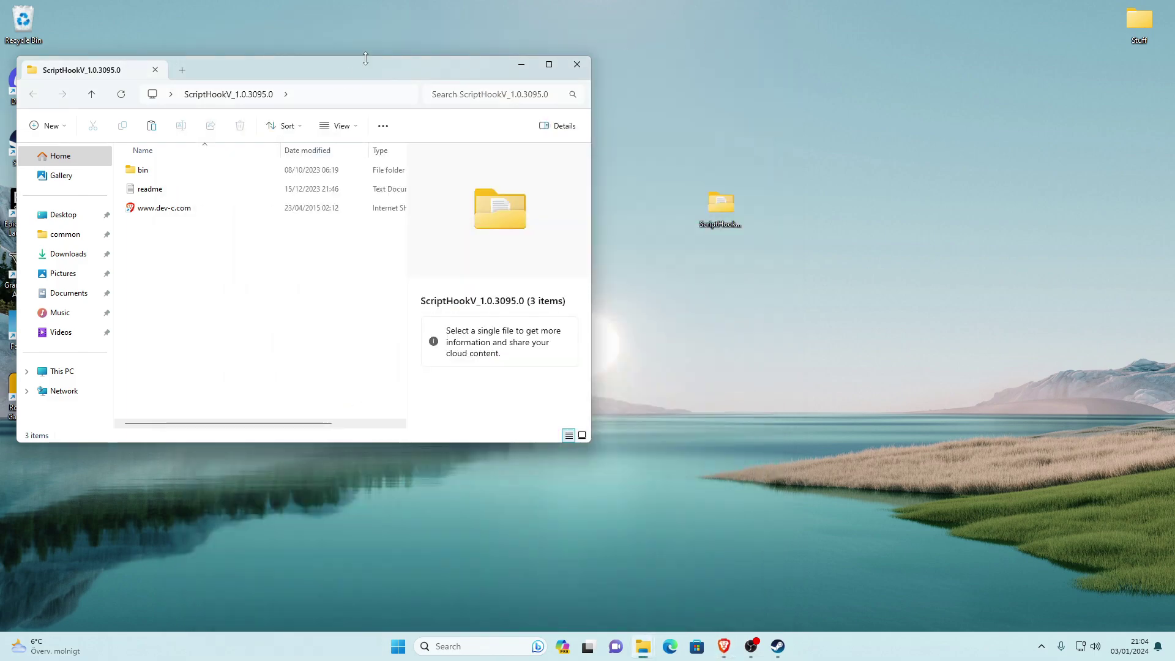
left_click_drag(348, 66, 942, 93)
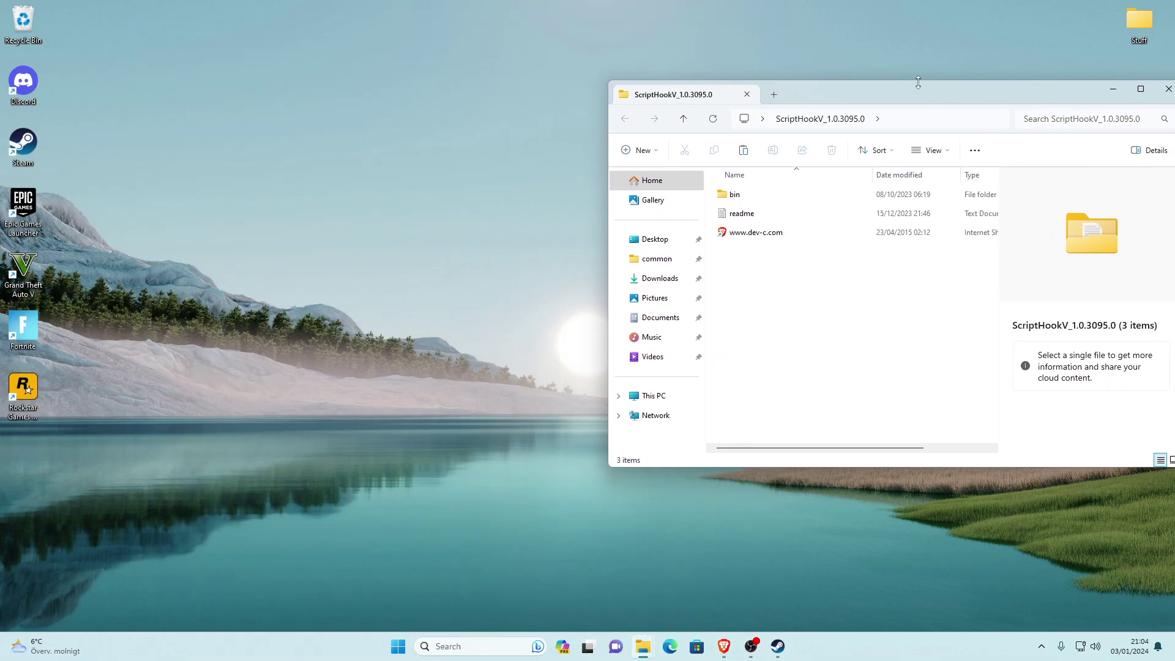
key("super+Right")
mouse_move(641, 646)
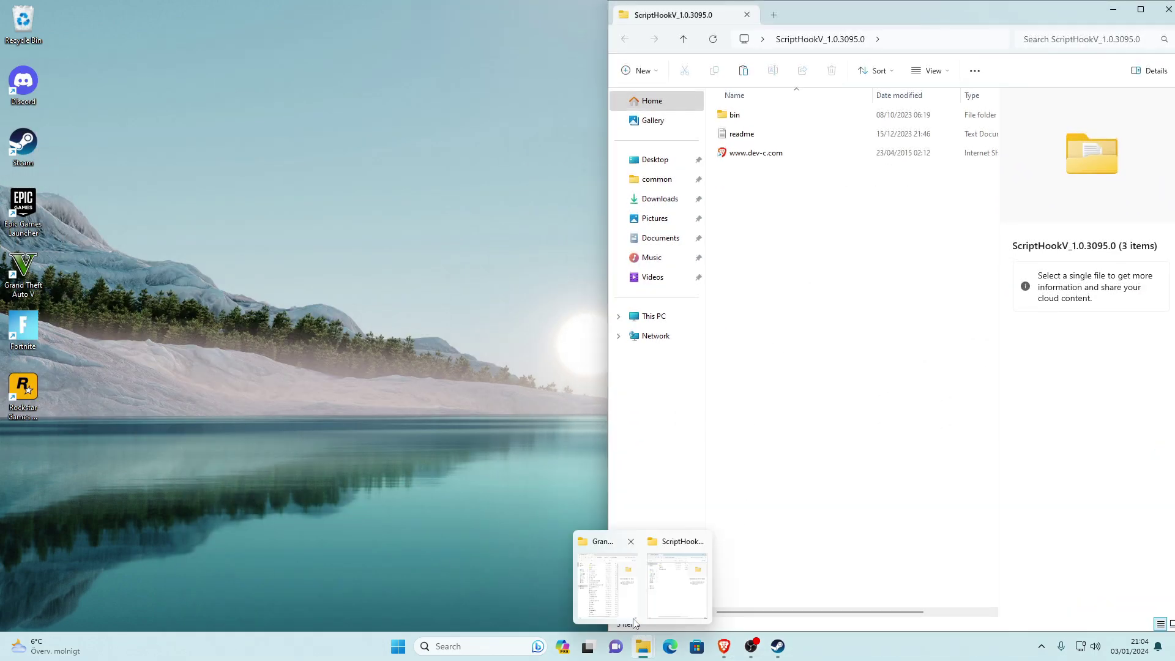
left_click(603, 578)
left_click_drag(568, 168, 620, 165)
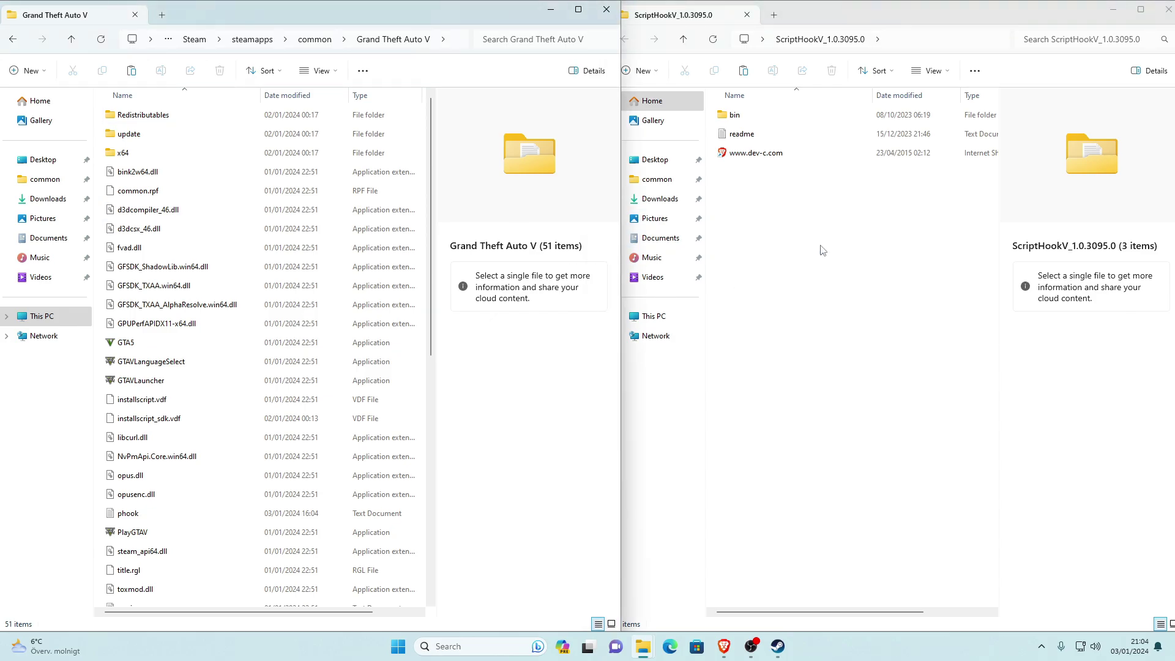
left_click(137, 190)
right_click(243, 235)
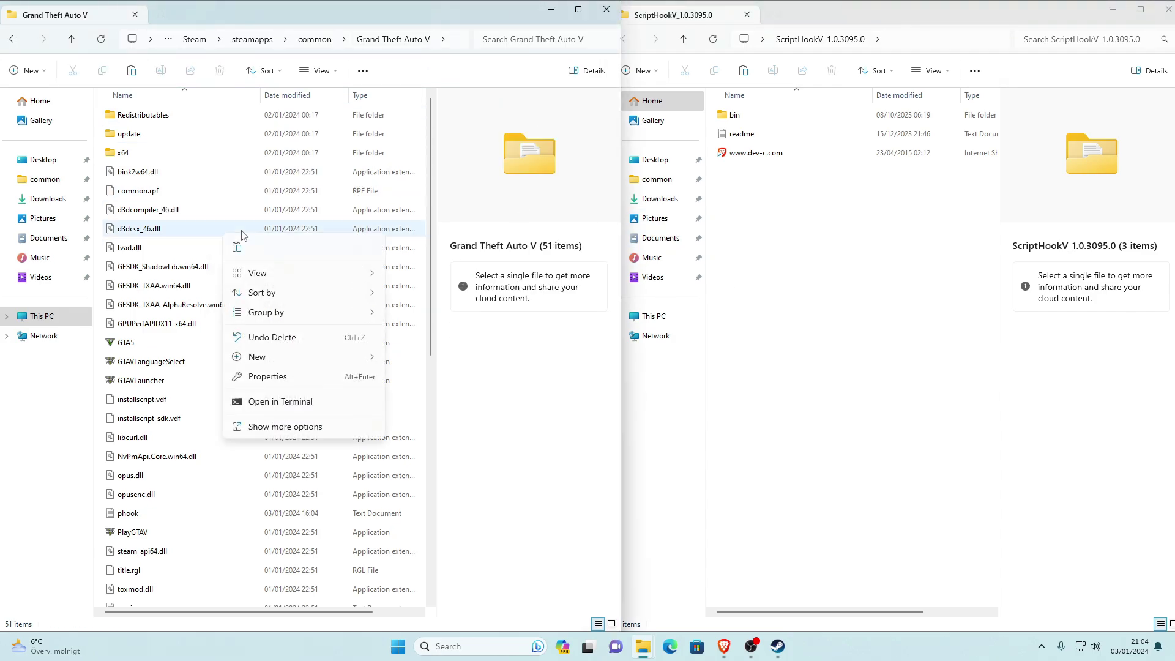
left_click(506, 438)
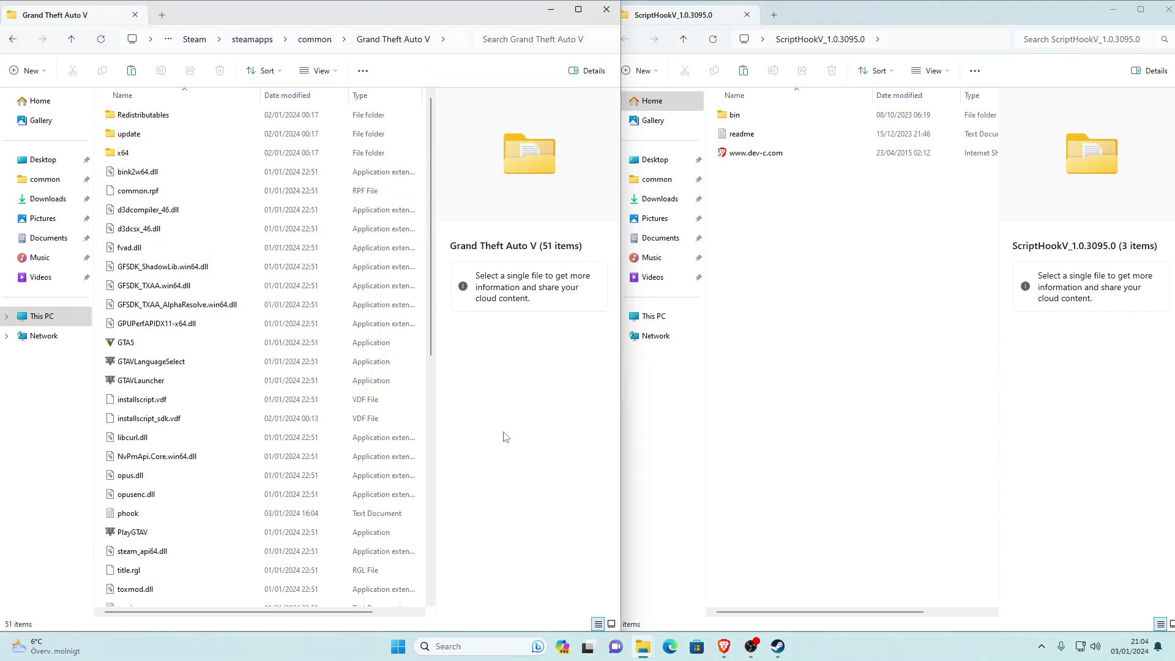
Move dinput8.dll and ScriptHookV.dll from the extracted bin folder into the Grand Theft Auto V folder, leaving out NativeTrainer.asi
left_click(793, 350)
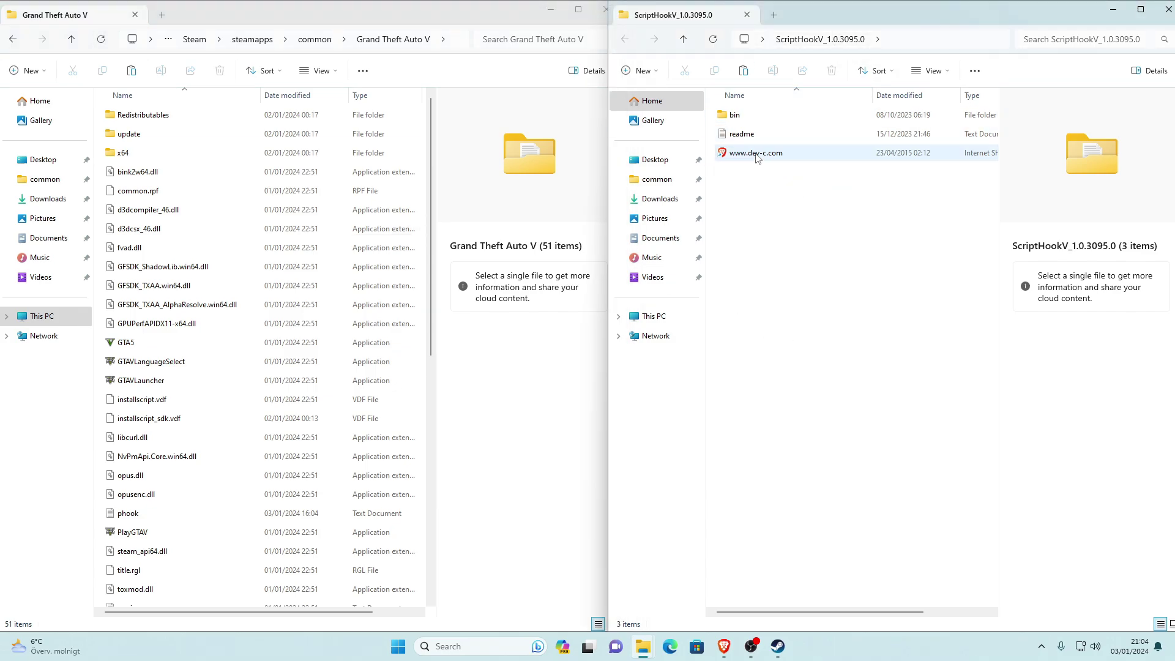
left_click(737, 122)
double_click(753, 122)
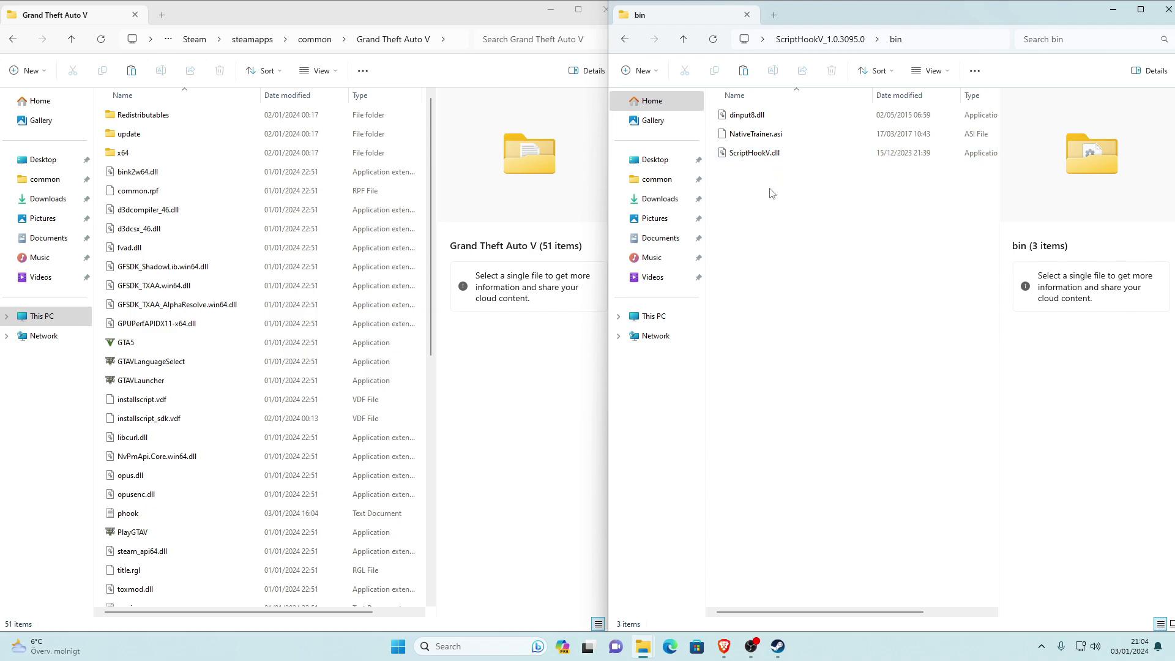
left_click_drag(775, 185, 828, 111)
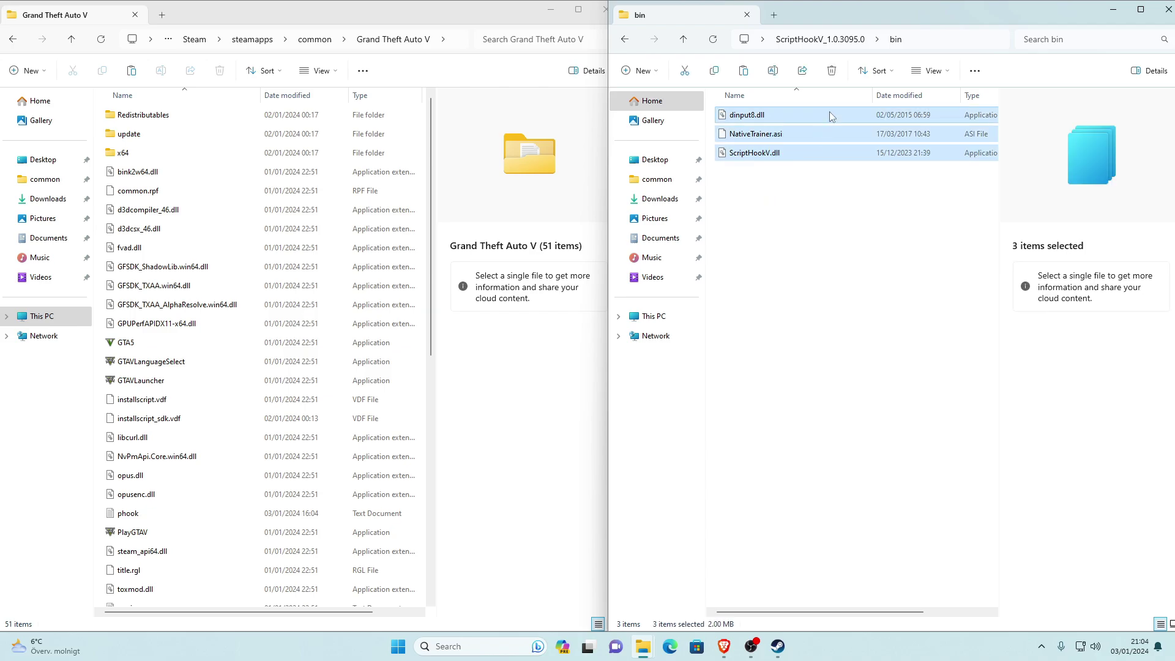
left_click(735, 136, "ctrl")
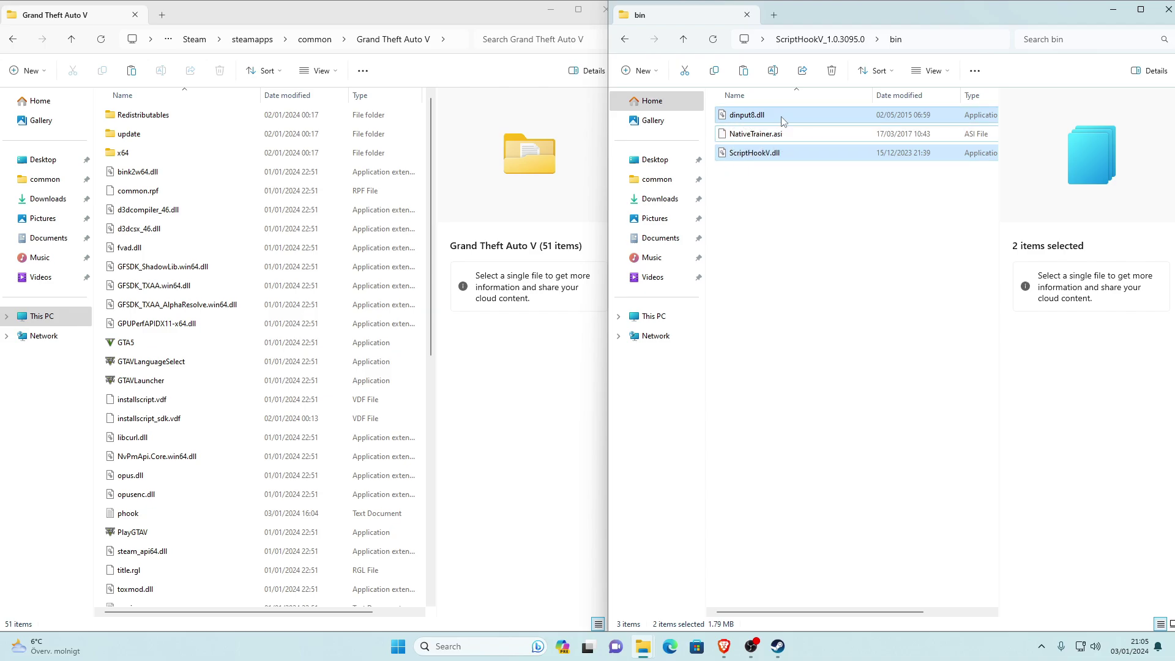
left_click_drag(797, 117, 108, 283)
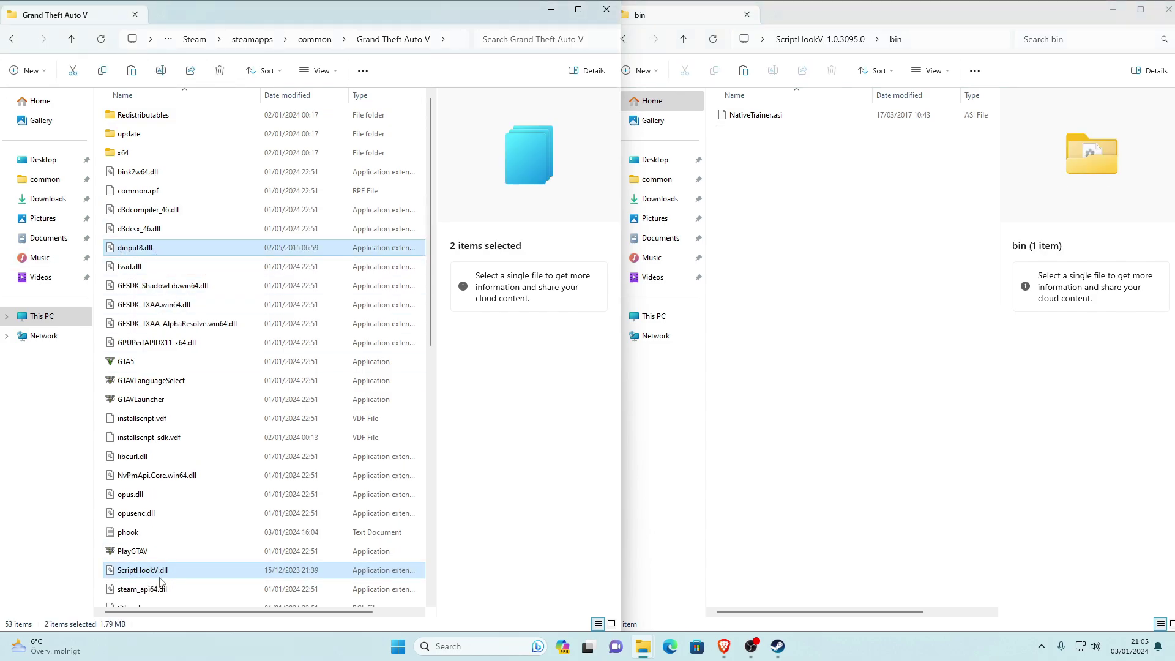
left_click(97, 134)
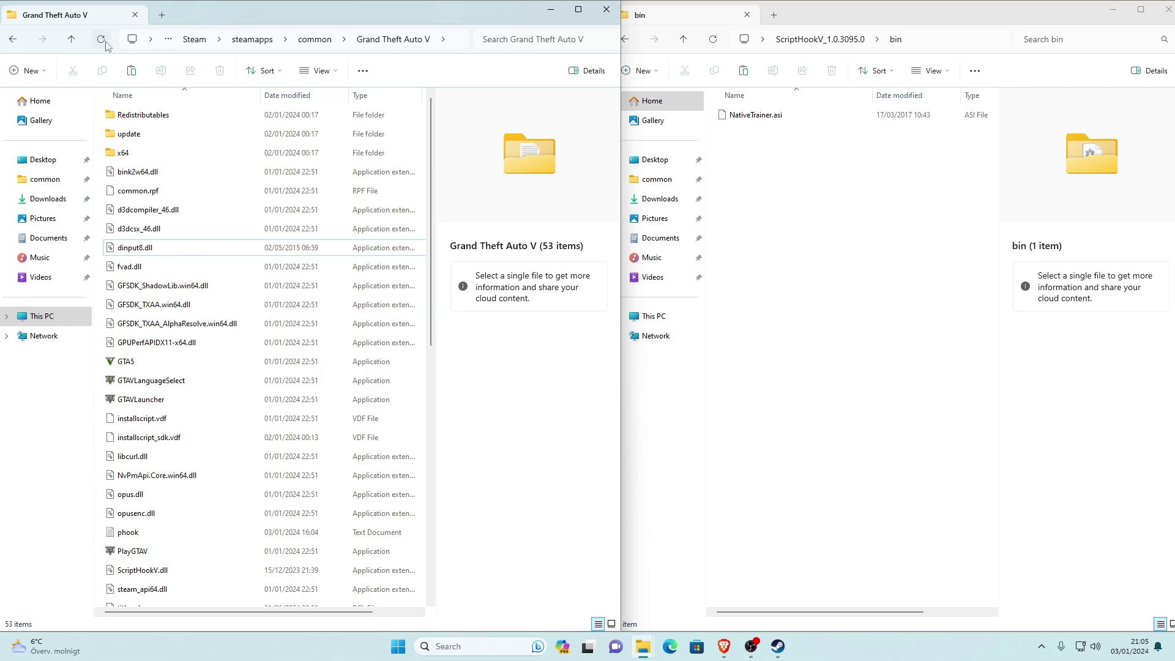
Close the bin folder window and delete the extracted ScriptHookV_1.0.3095.0 folder from the desktop
left_click(906, 378)
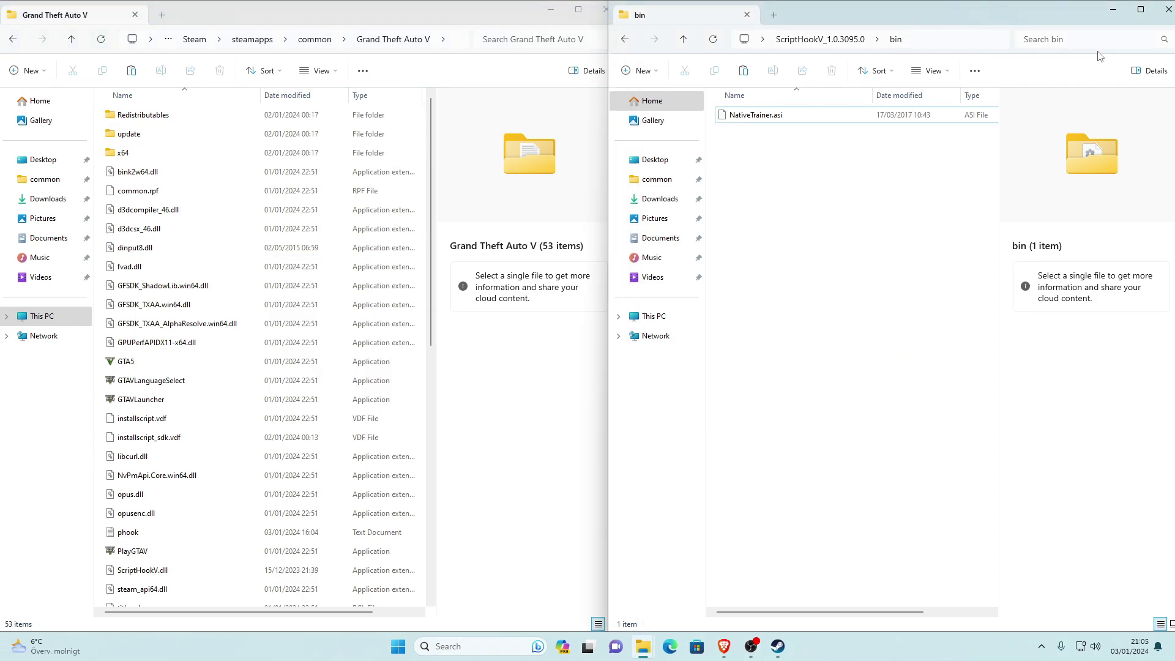
left_click(1167, 9)
right_click(718, 209)
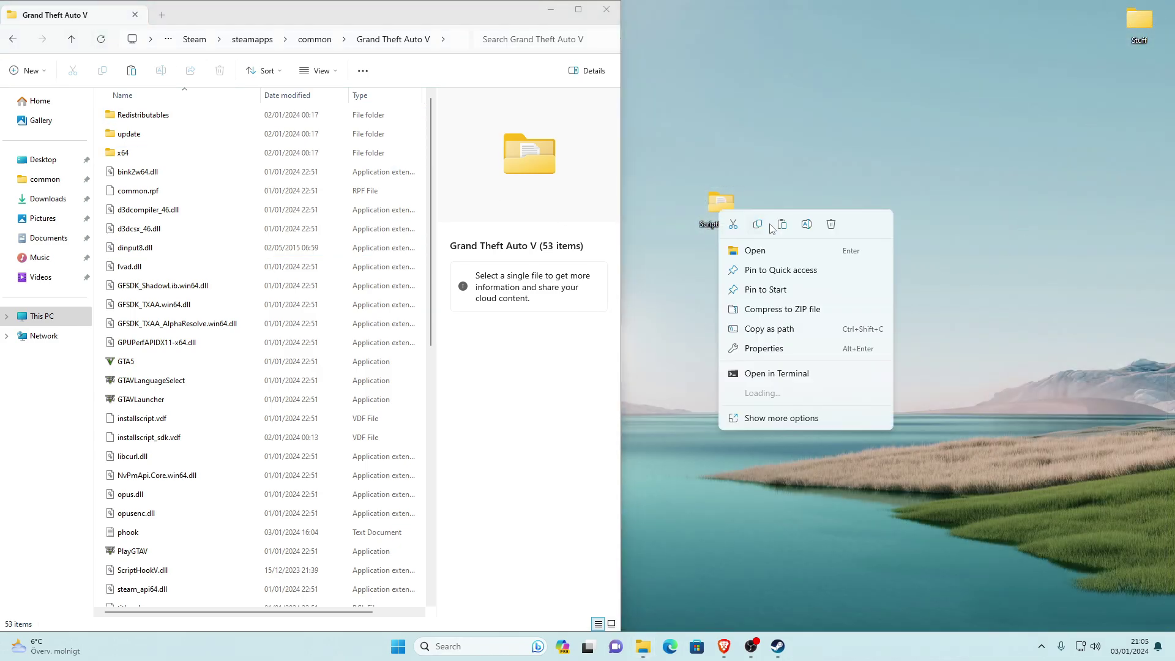
left_click(830, 224)
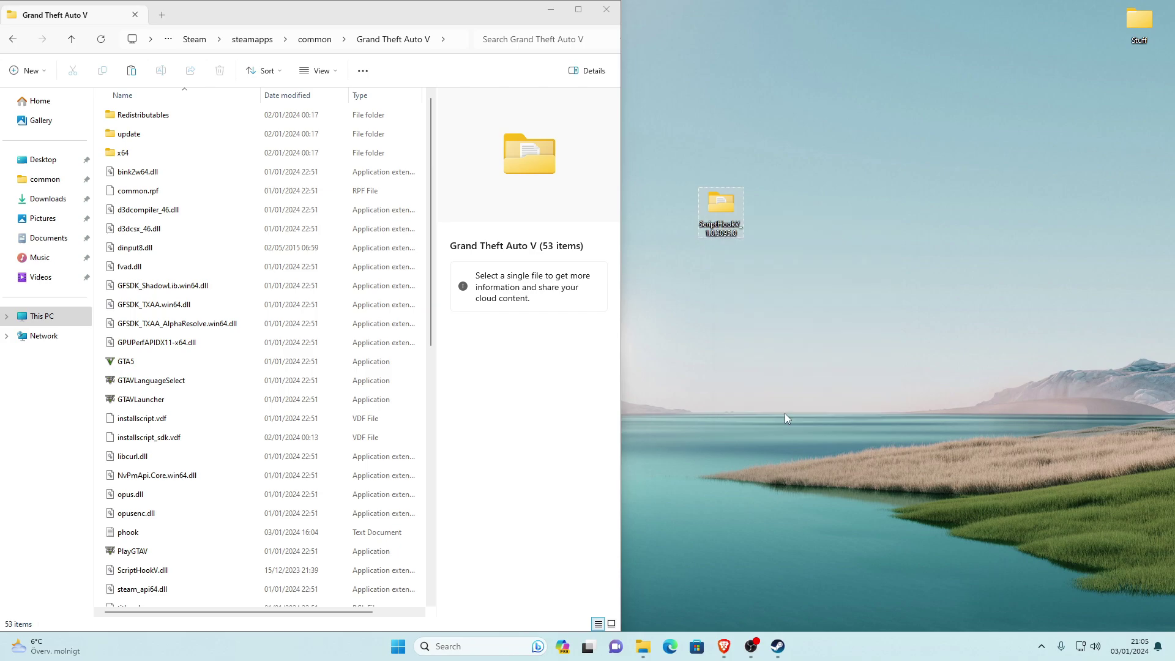
Switch to the Brave browser, close the Script Hook V page and maximize the window on the MenyooSP GitHub repository
left_click(724, 647)
left_click_drag(636, 41, 1018, 19)
left_click(702, 16)
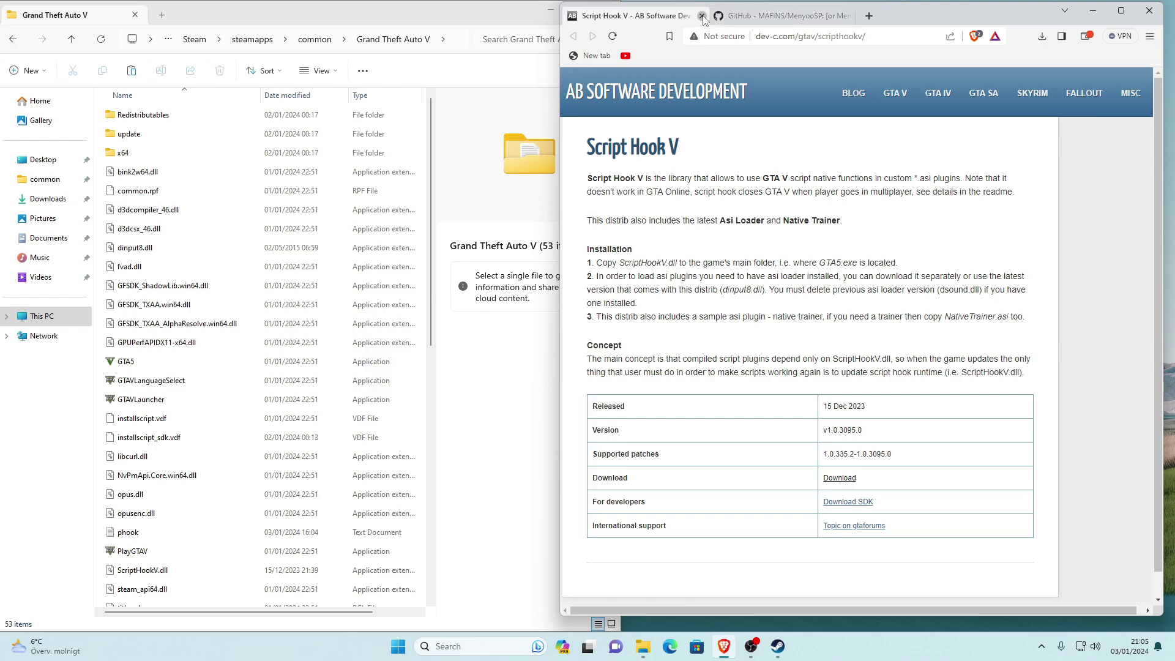
left_click(1121, 10)
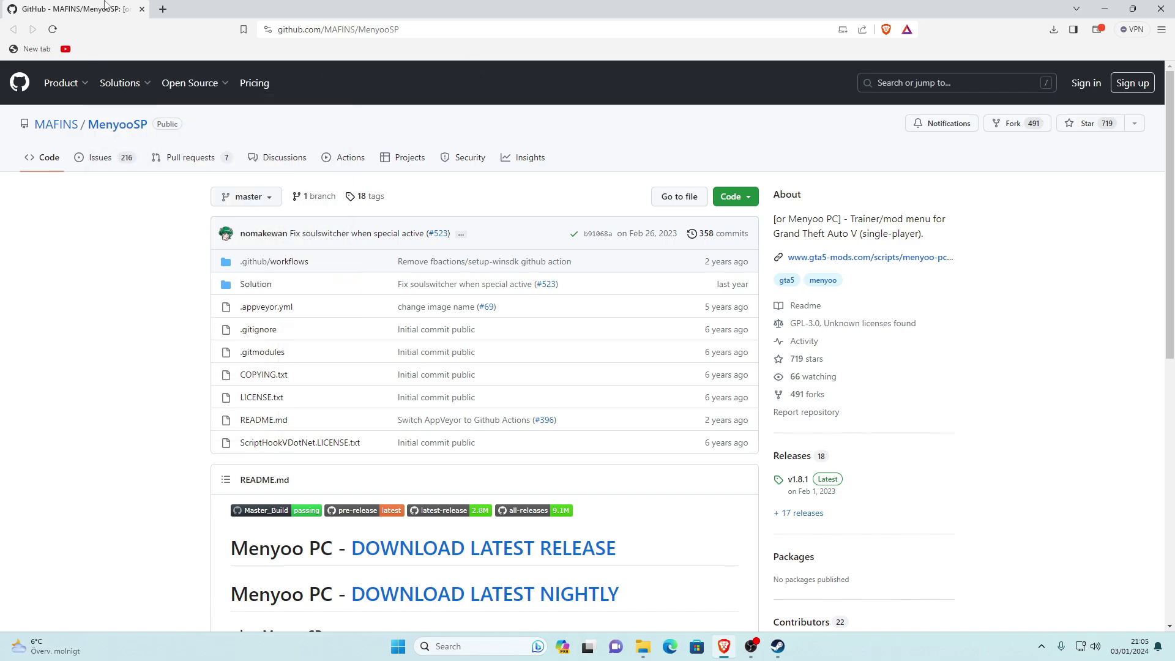
Open the v1.8.1 release page of the MenyooSP repository
scroll(125, 90, "down", 2)
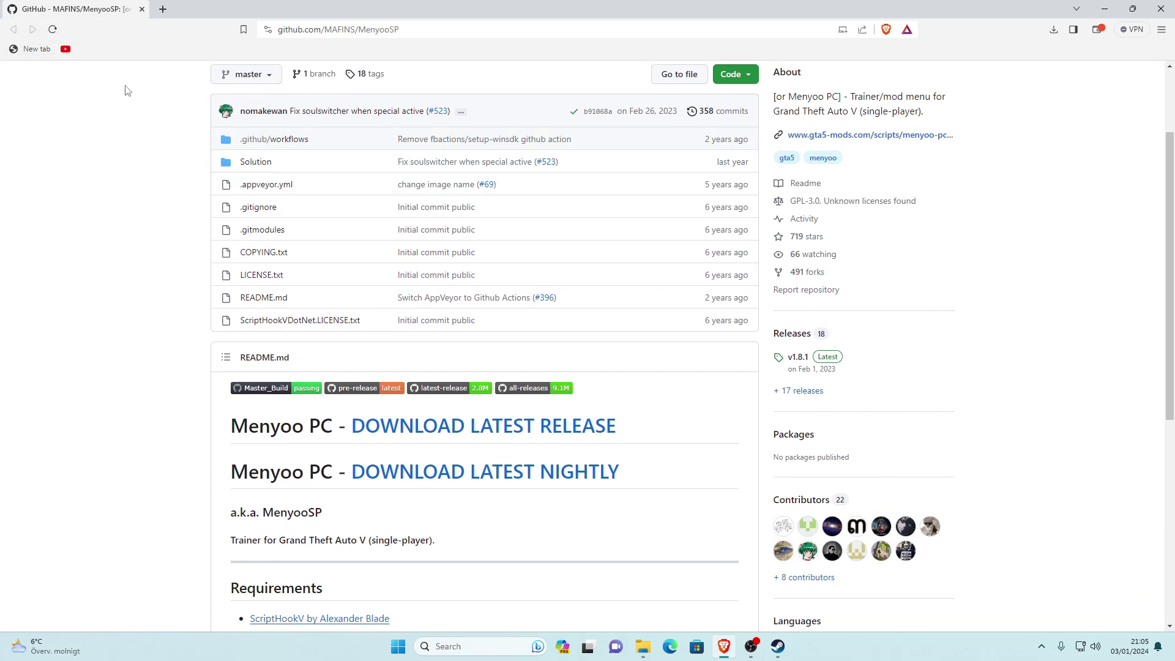
scroll(232, 217, "up", 2)
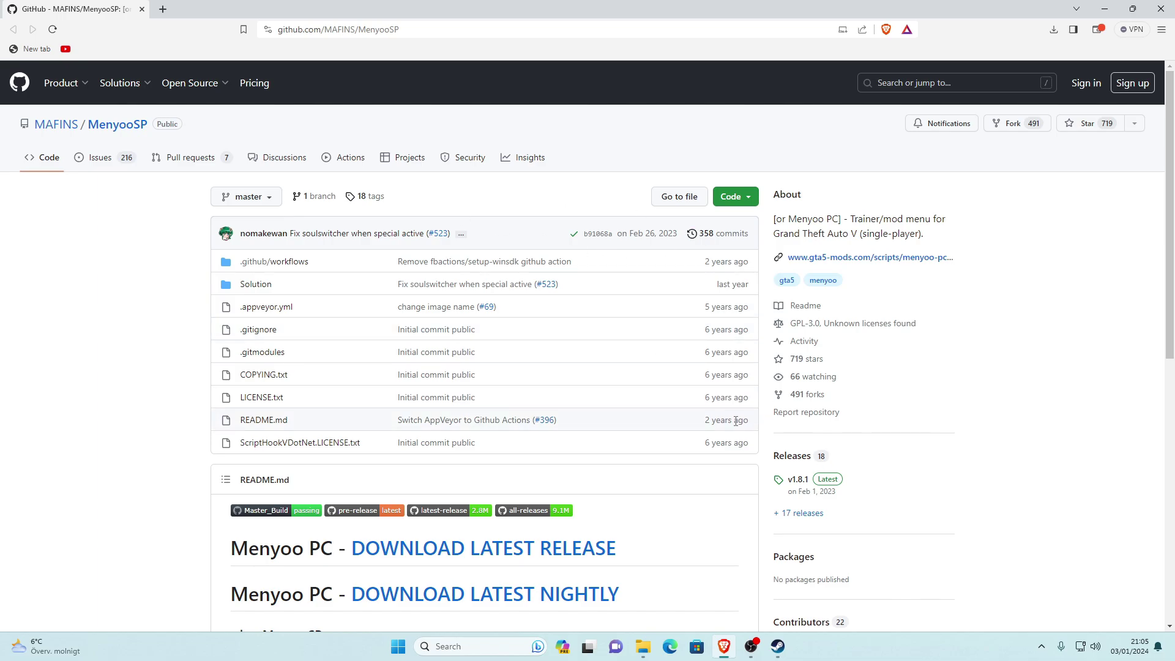
left_click(805, 487)
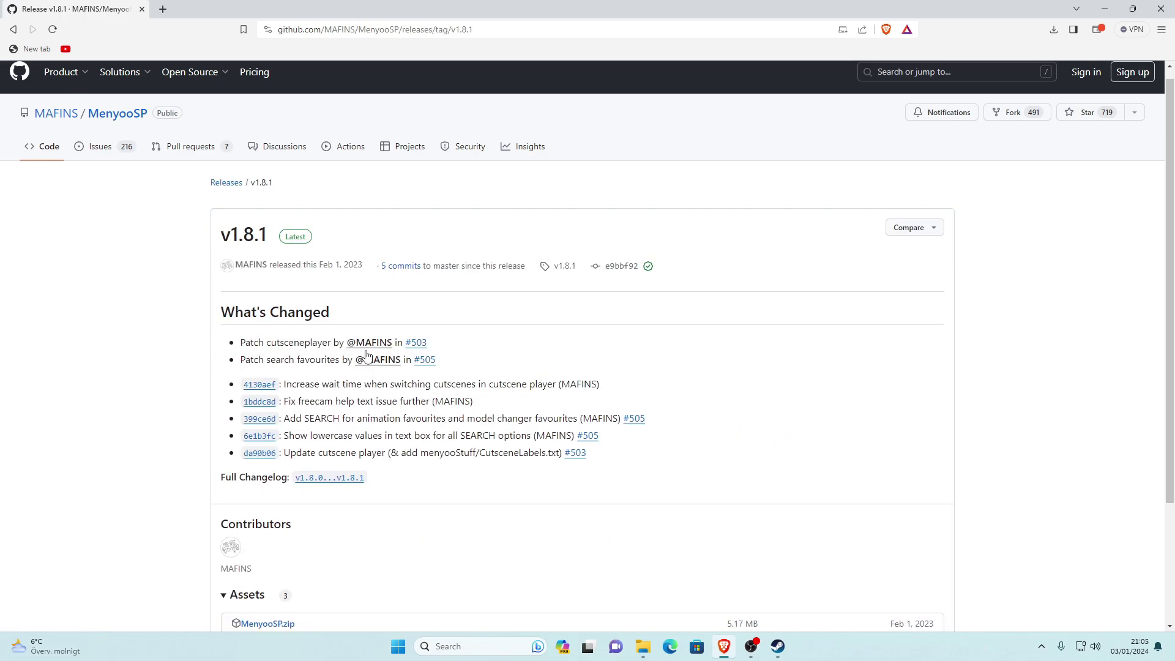
Download MenyooSP.zip from the assets of the v1.8.1 release and save it to the desktop
scroll(263, 153, "down", 3)
scroll(341, 271, "down", 1)
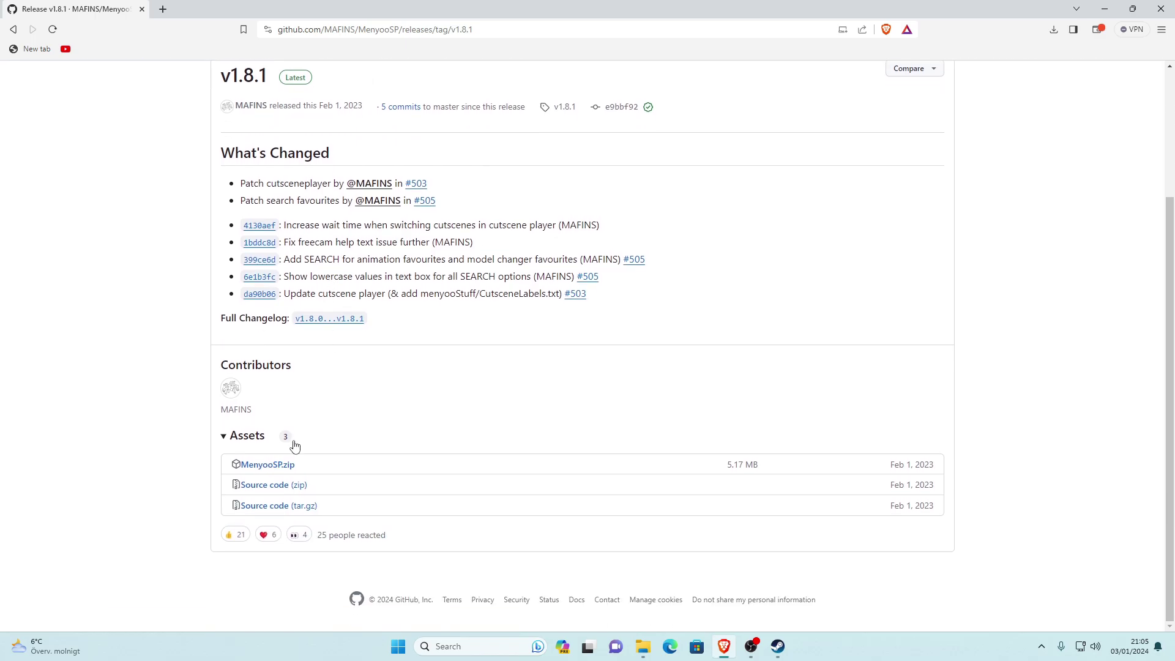
left_click(282, 470)
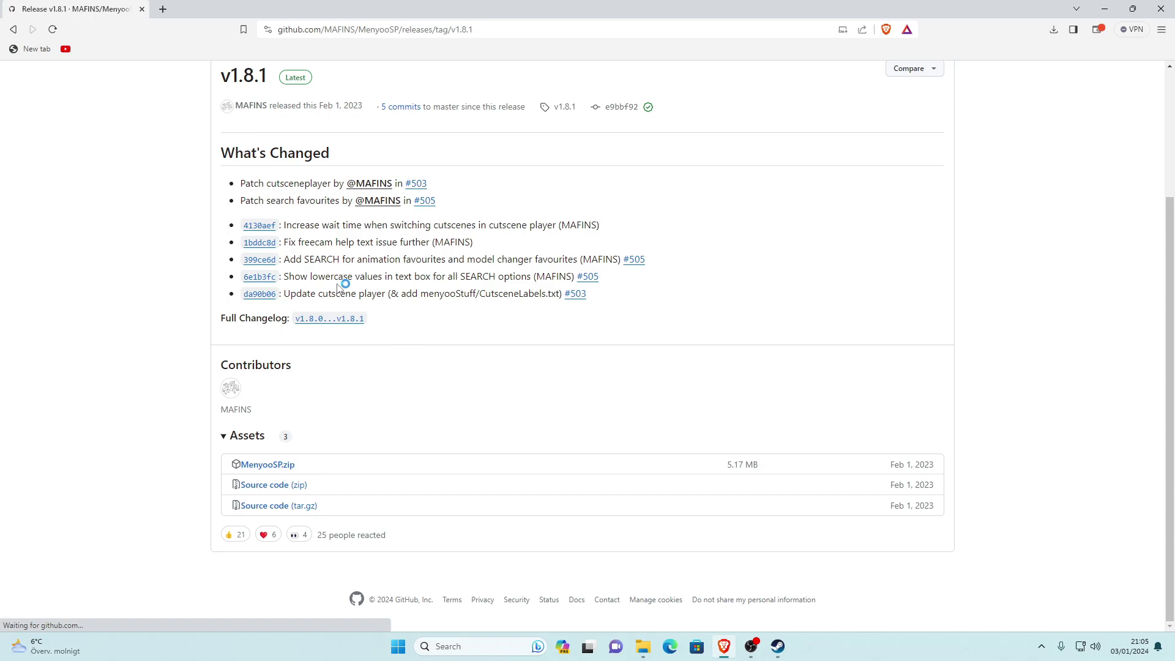
left_click(483, 309)
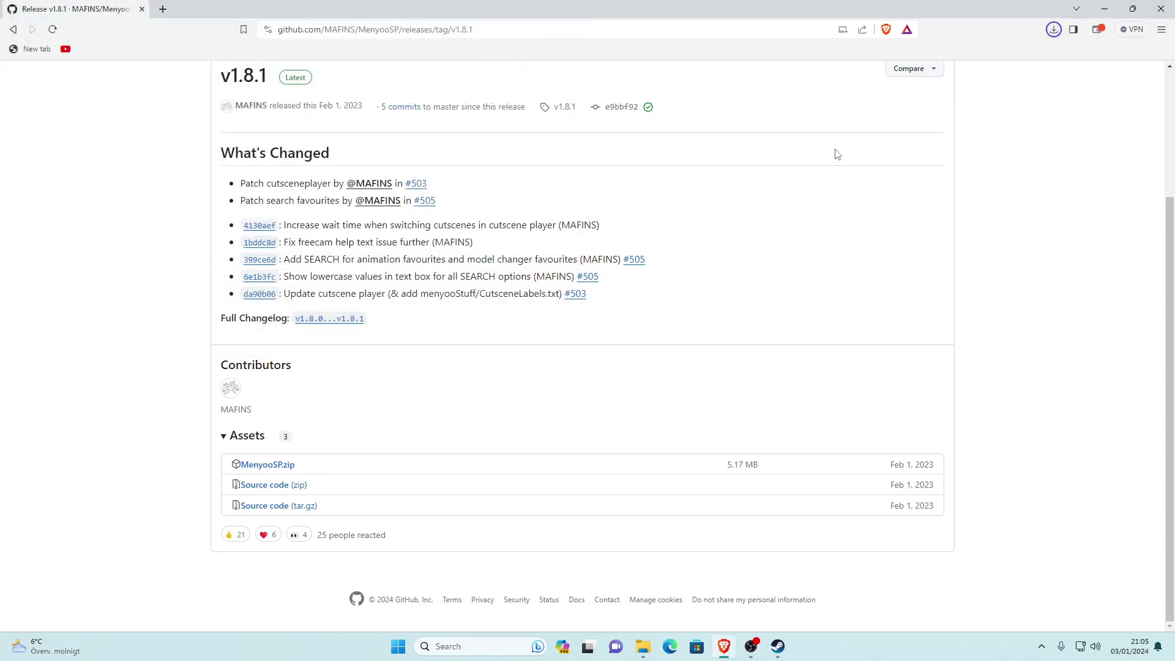
Shrink and minimize the browser window, and clear the remaining windows to show the desktop
left_click_drag(657, 5, 865, 190)
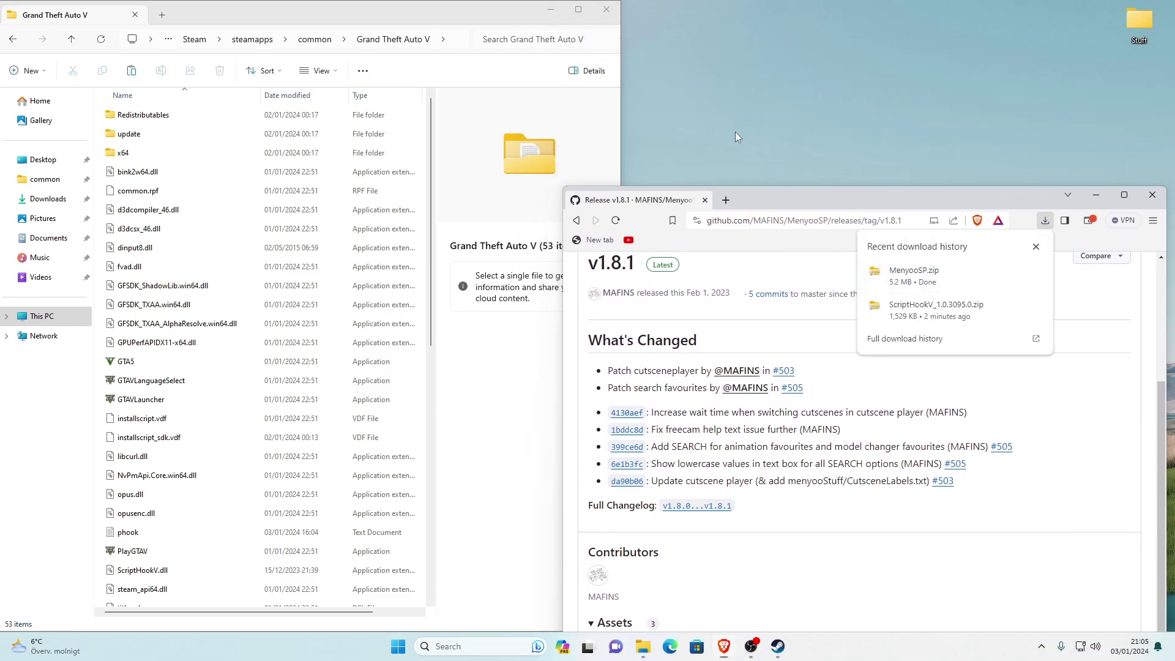
left_click(1103, 197)
left_click_drag(523, 13, 532, 38)
key("super+d")
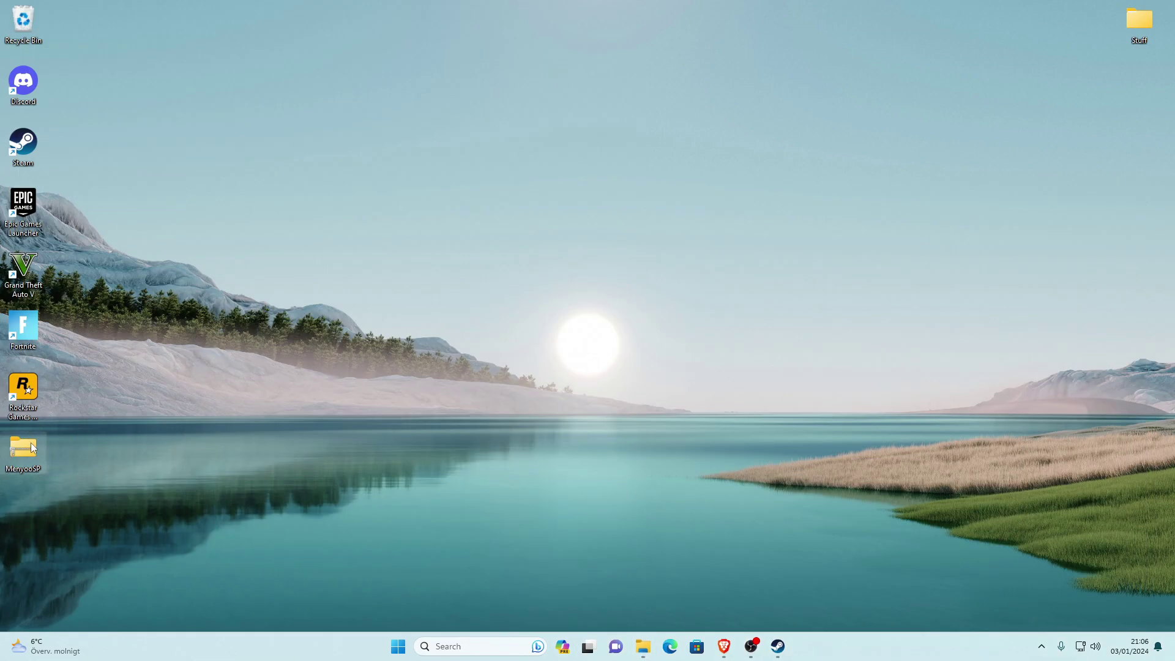
Move the MenyooSP archive to the middle of the desktop and extract it with WinRAR into its own MenyooSP folder
left_click_drag(31, 459, 651, 232)
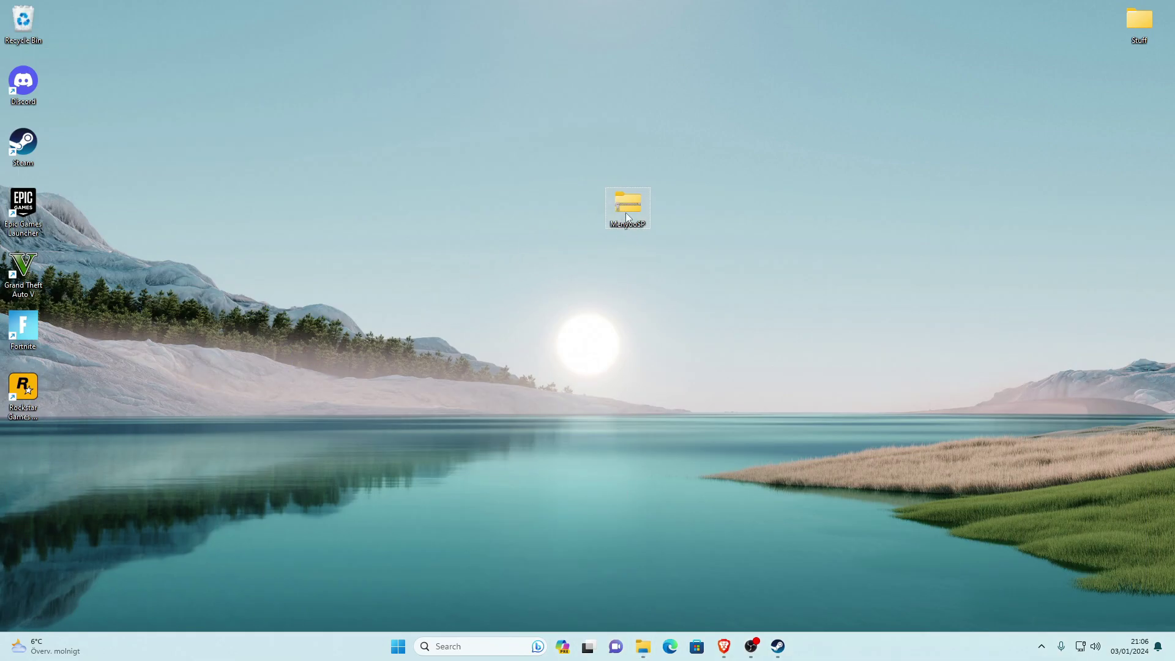
right_click(625, 212)
mouse_move(673, 477)
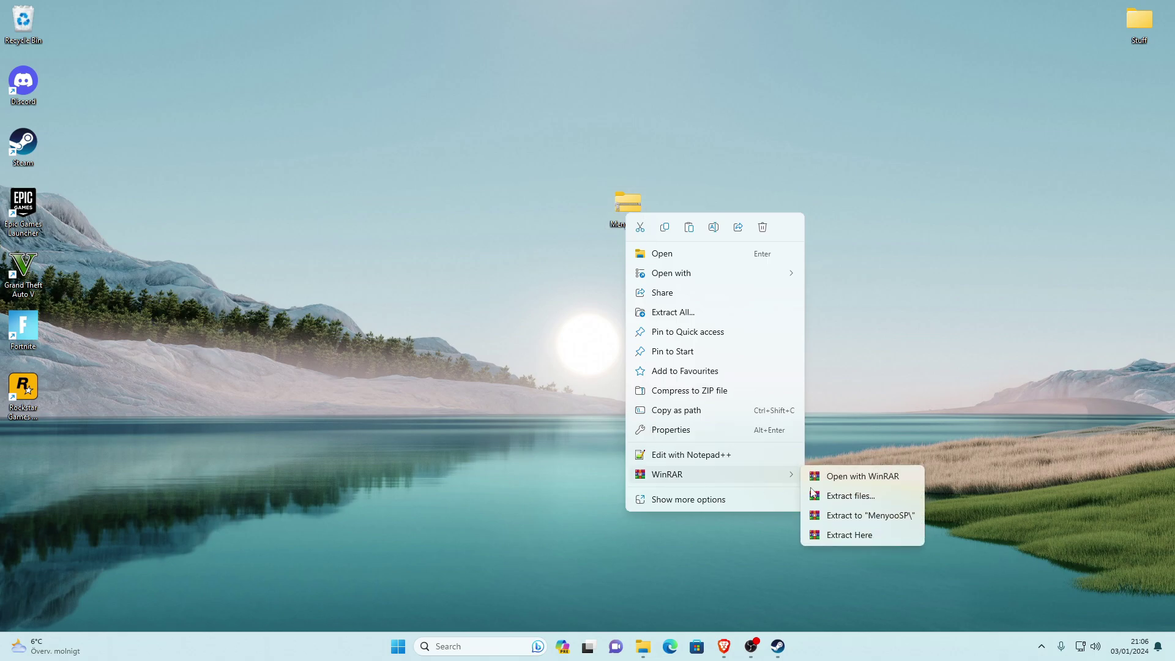
left_click(861, 518)
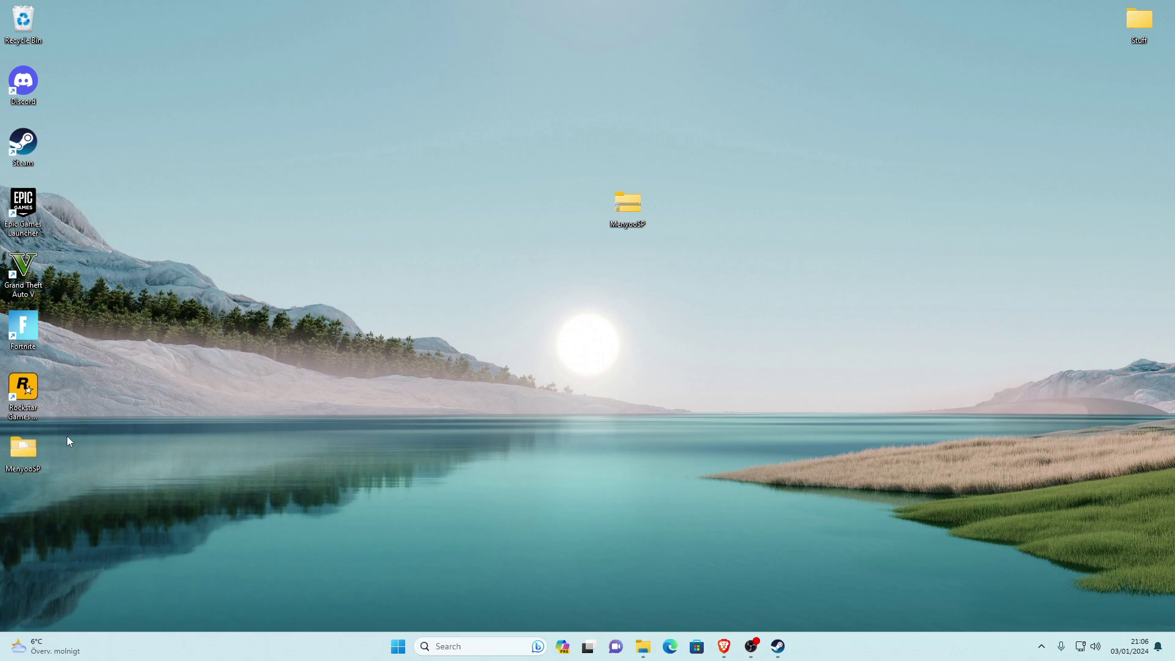
Delete the MenyooSP zip archive and move the extracted MenyooSP folder to an open area of the desktop
right_click(627, 208)
left_click(765, 227)
left_click_drag(37, 451, 86, 442)
left_click_drag(792, 207, 767, 204)
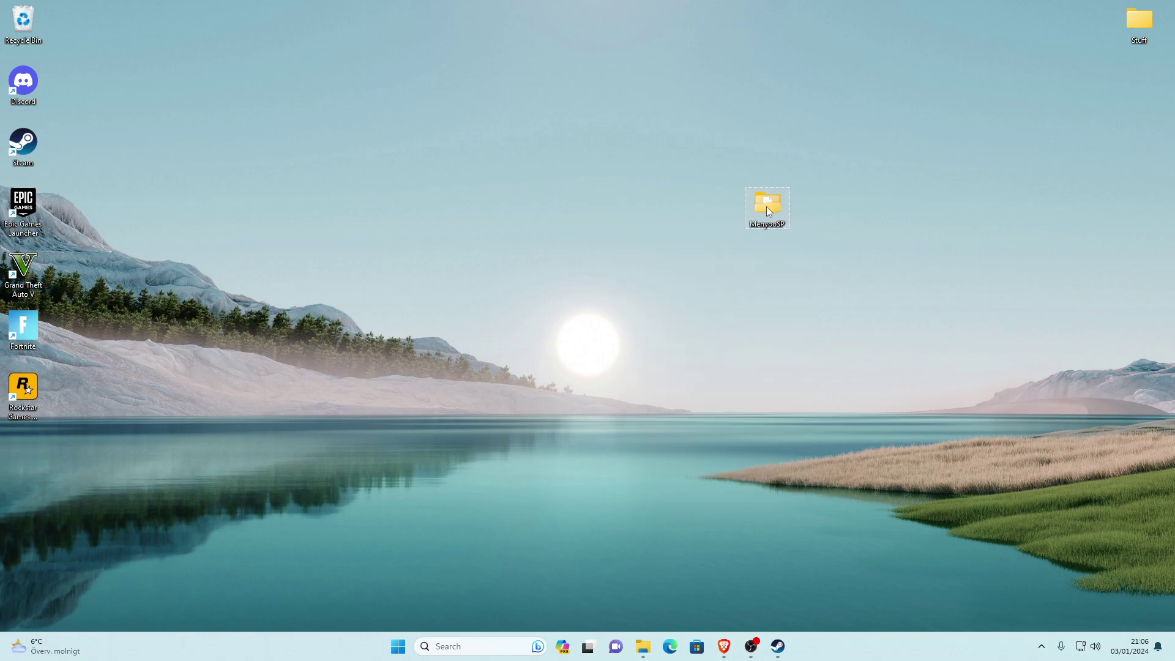
Open the extracted MenyooSP folder and place its window side by side with the Grand Theft Auto V folder
double_click(768, 208)
mouse_move(640, 649)
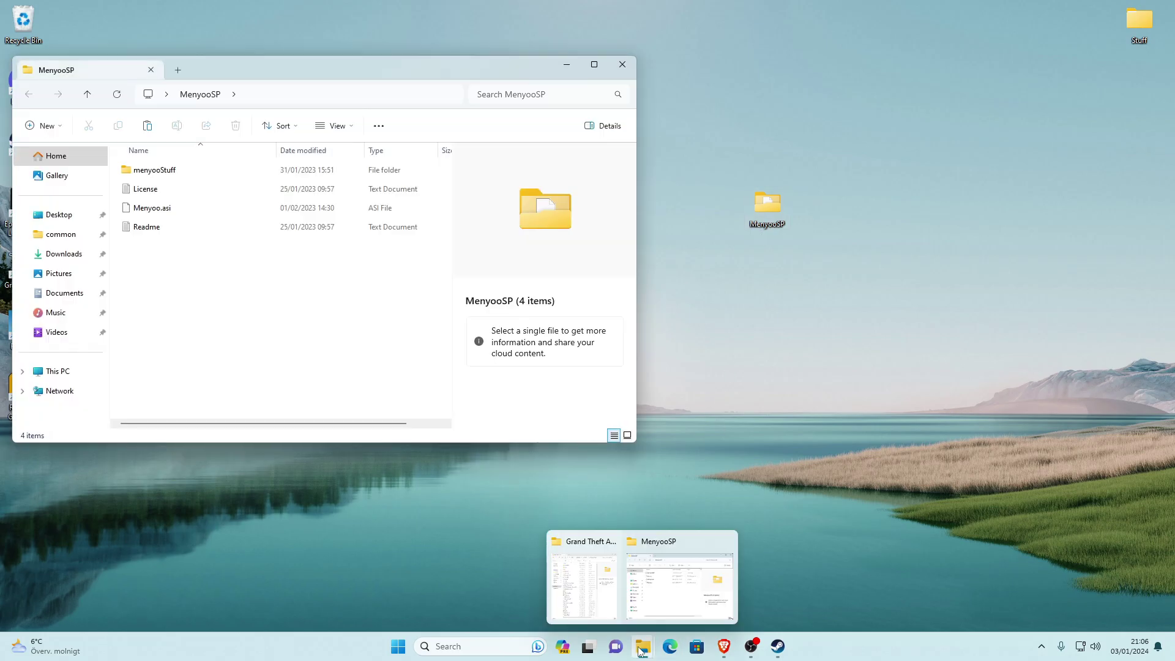
left_click(584, 578)
left_click(479, 71)
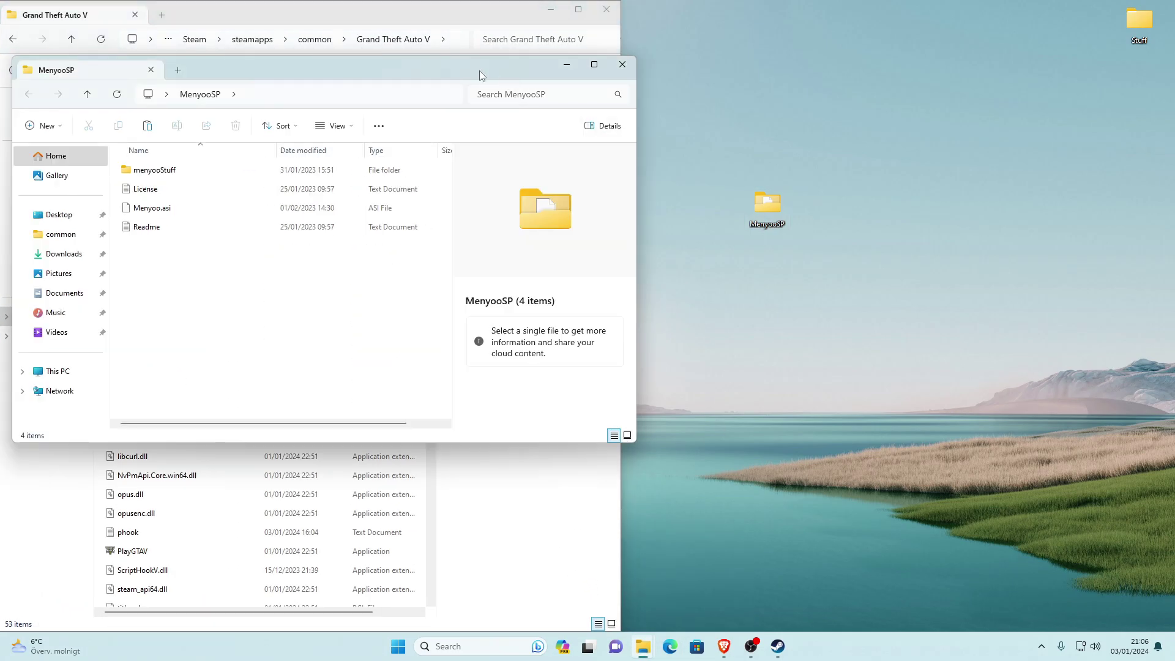
left_click_drag(479, 71, 1172, 37)
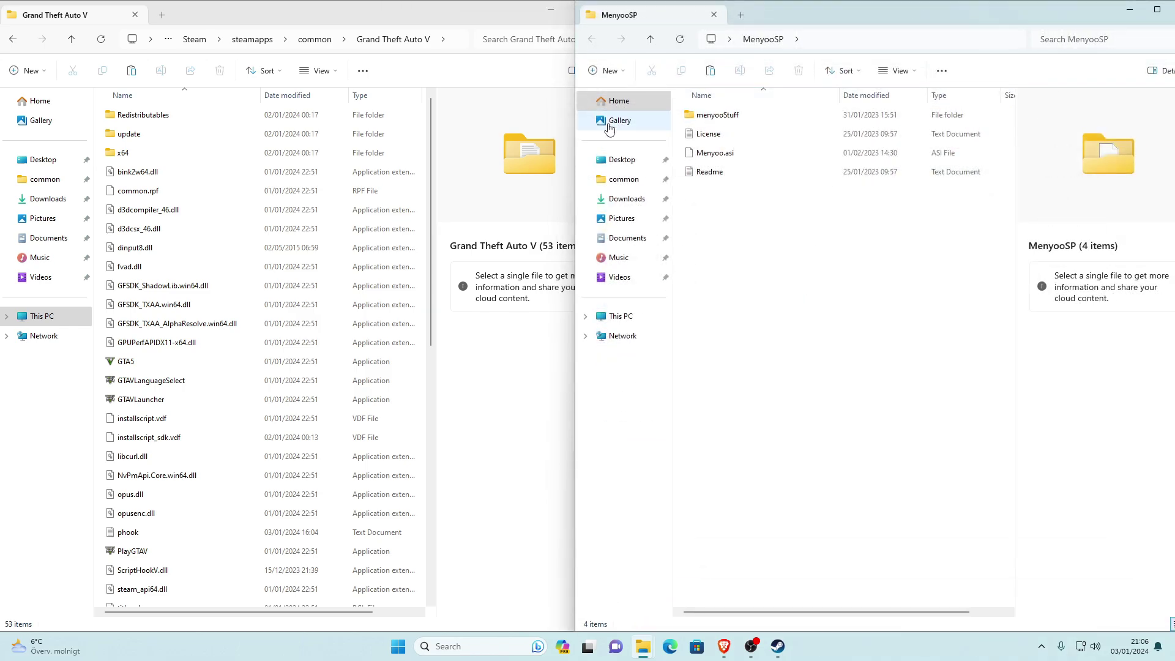
left_click(104, 40)
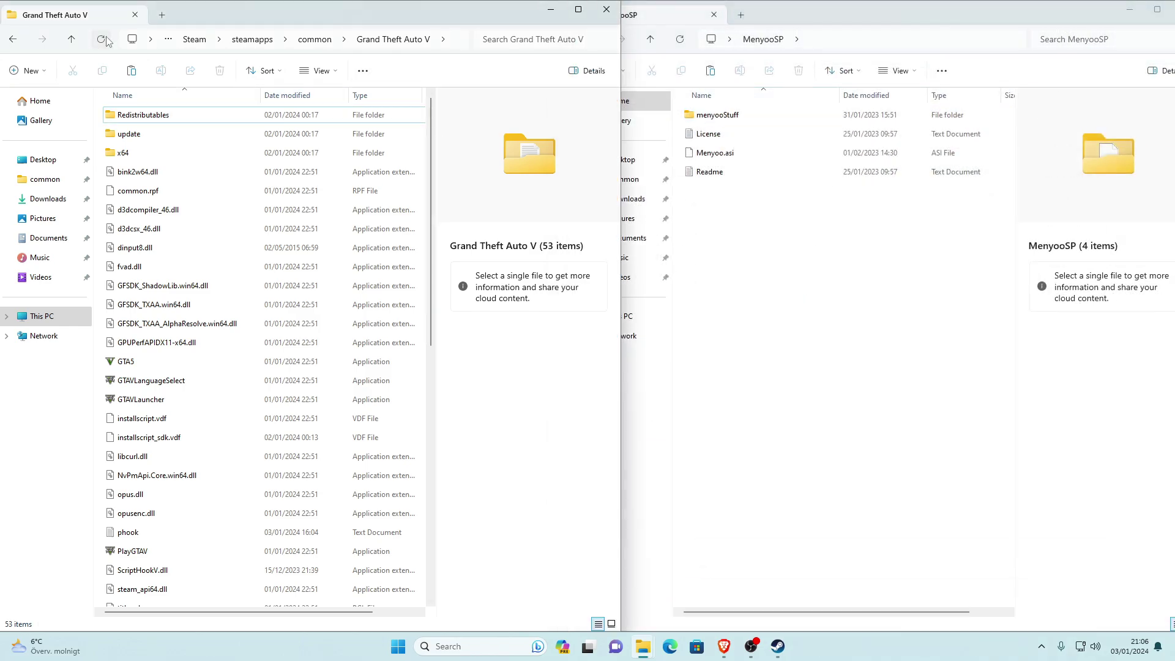
left_click(917, 273)
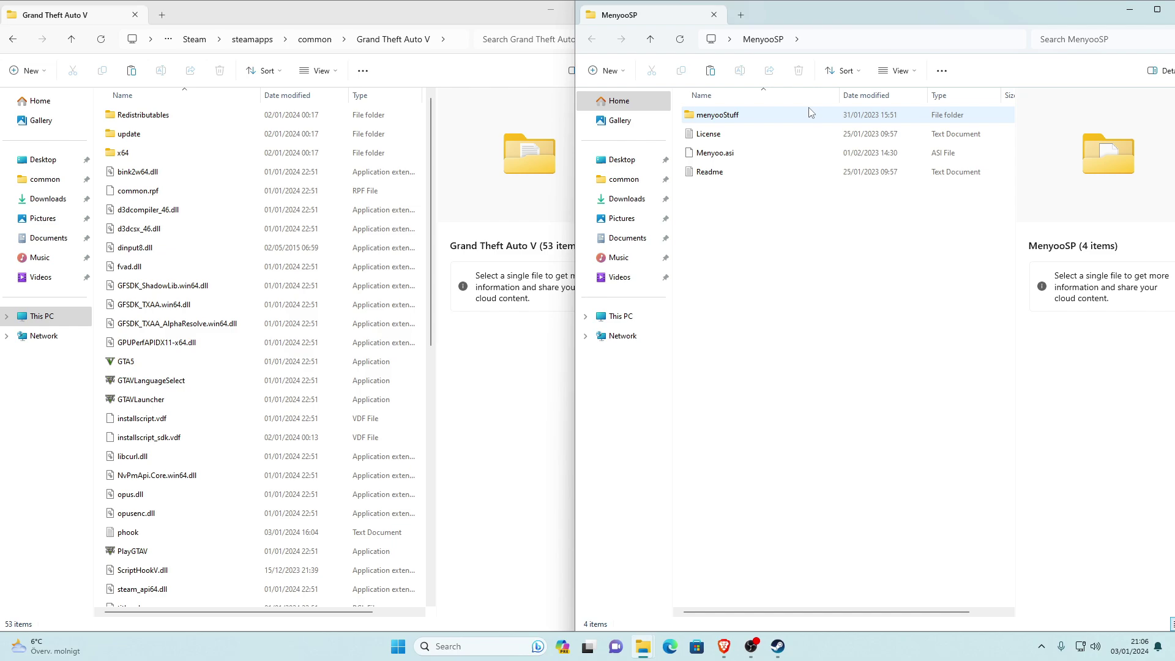
Move menyooStuff and Menyoo.asi from the MenyooSP folder into the Grand Theft Auto V folder and refresh the game folder
left_click(737, 160)
left_click(707, 117, "ctrl")
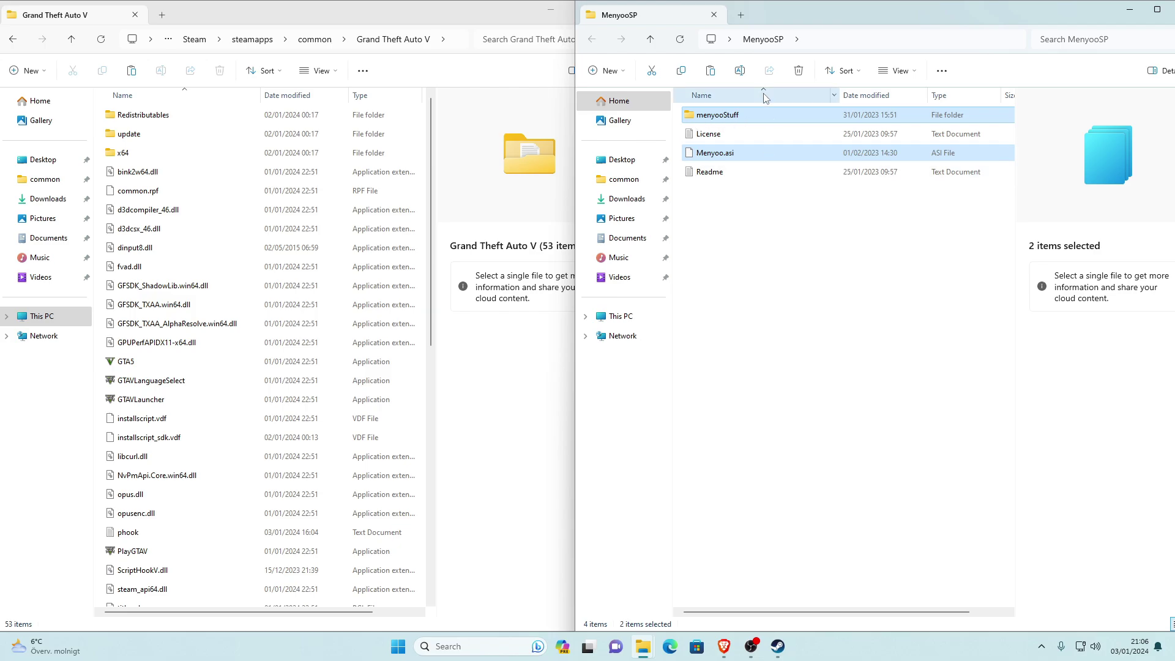
left_click_drag(752, 118, 229, 278)
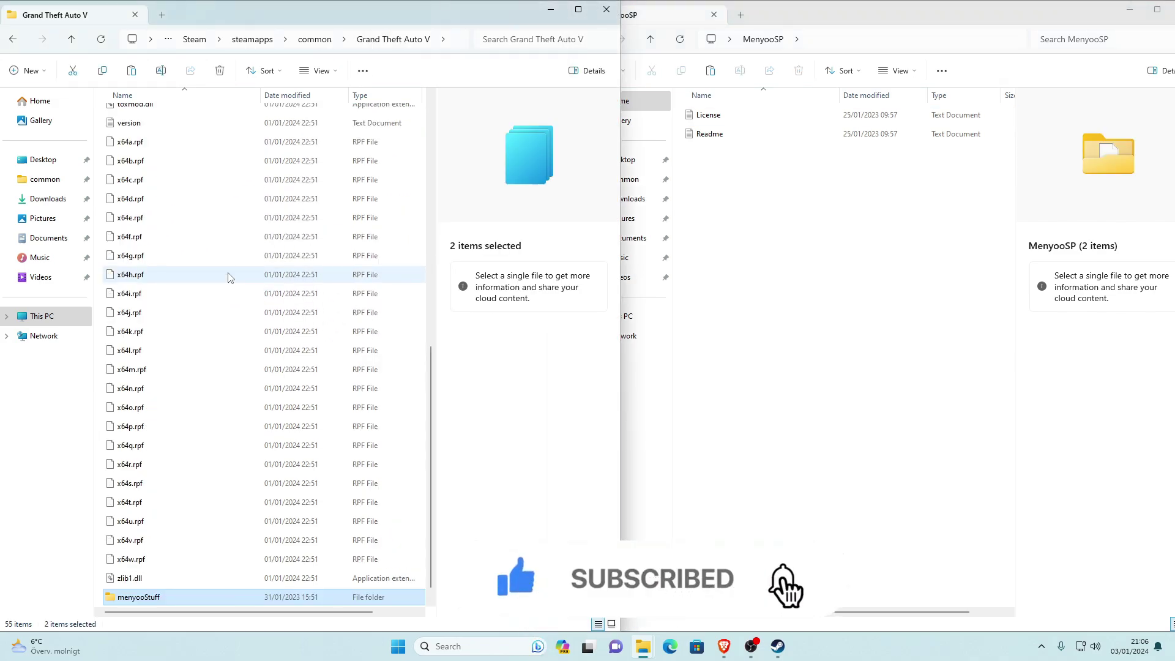
left_click(101, 39)
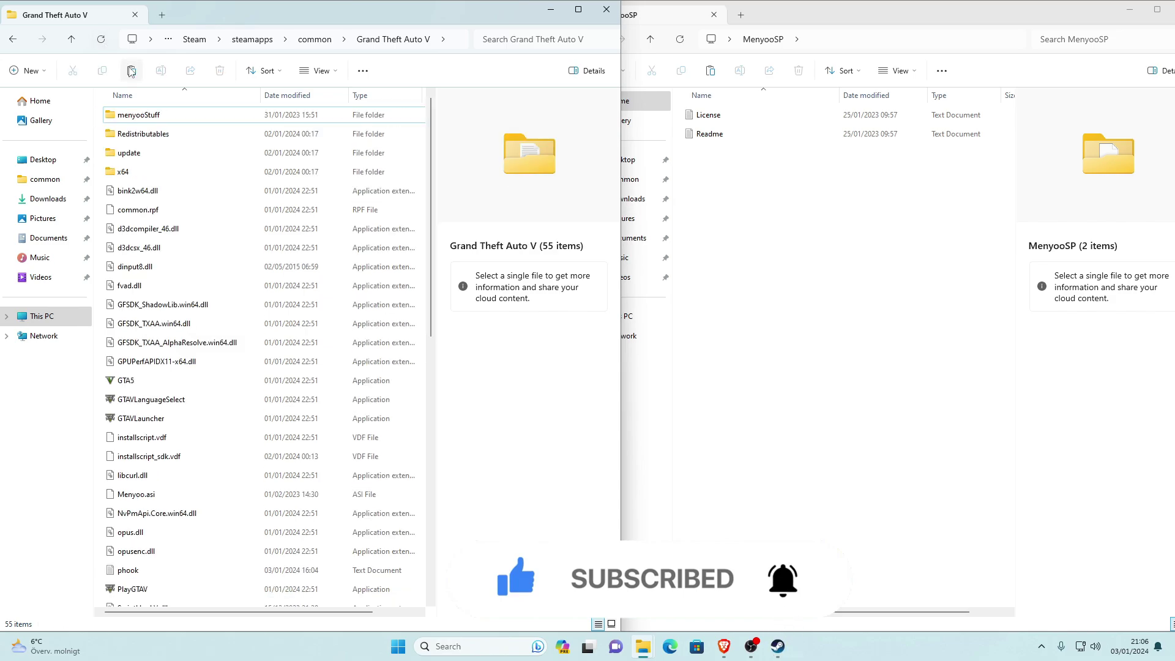
Close the MenyooSP and Grand Theft Auto V folder windows and delete the MenyooSP folder from the desktop
left_click_drag(897, 15, 897, 43)
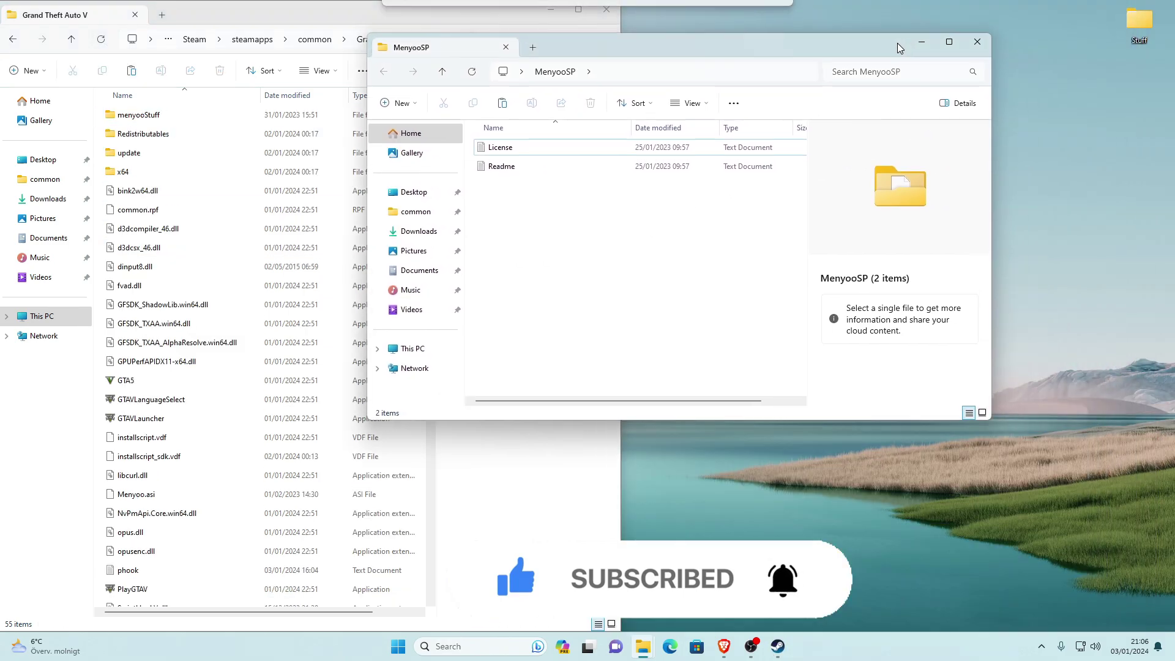
left_click(976, 41)
left_click(579, 10)
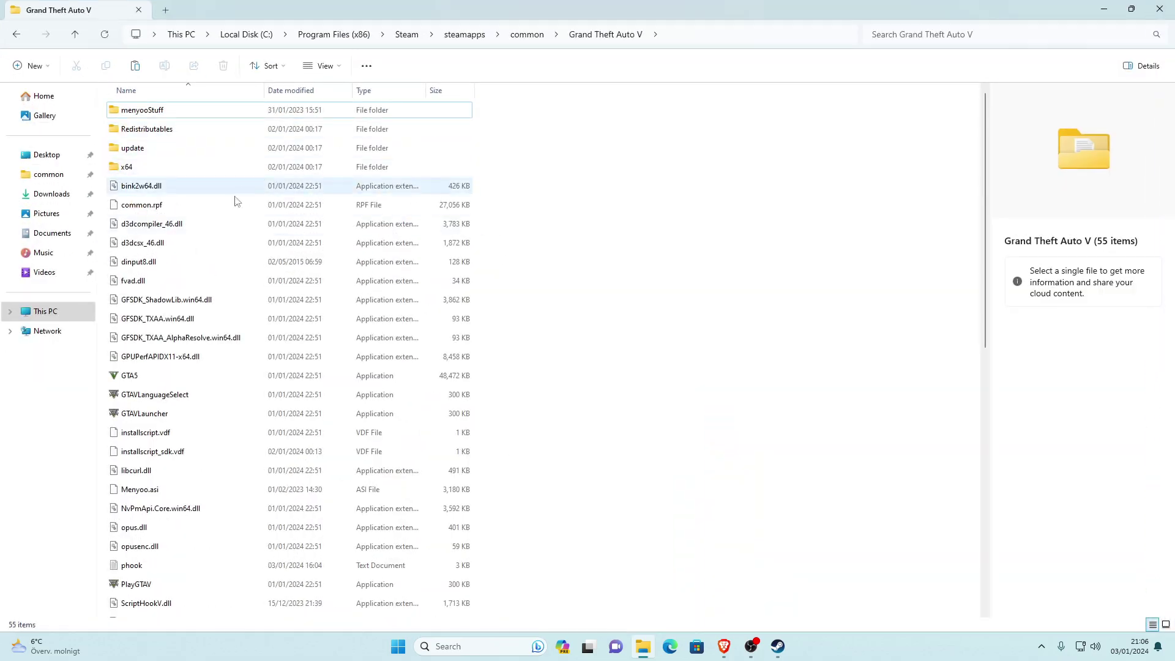
left_click(1160, 9)
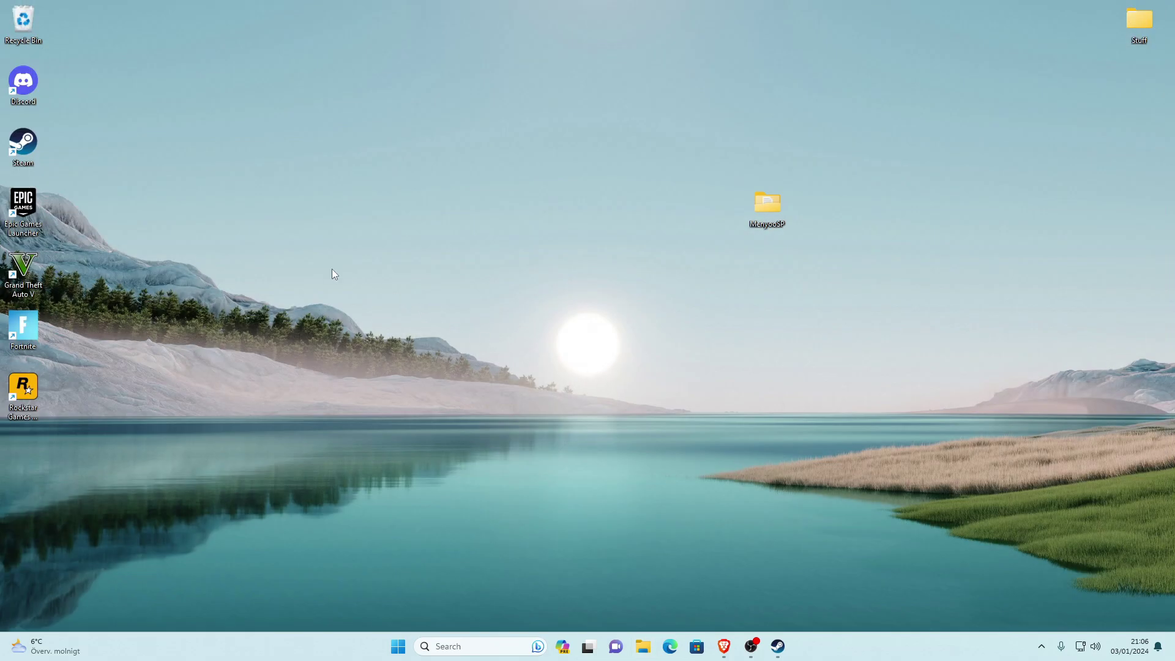
right_click(762, 219)
left_click(826, 226)
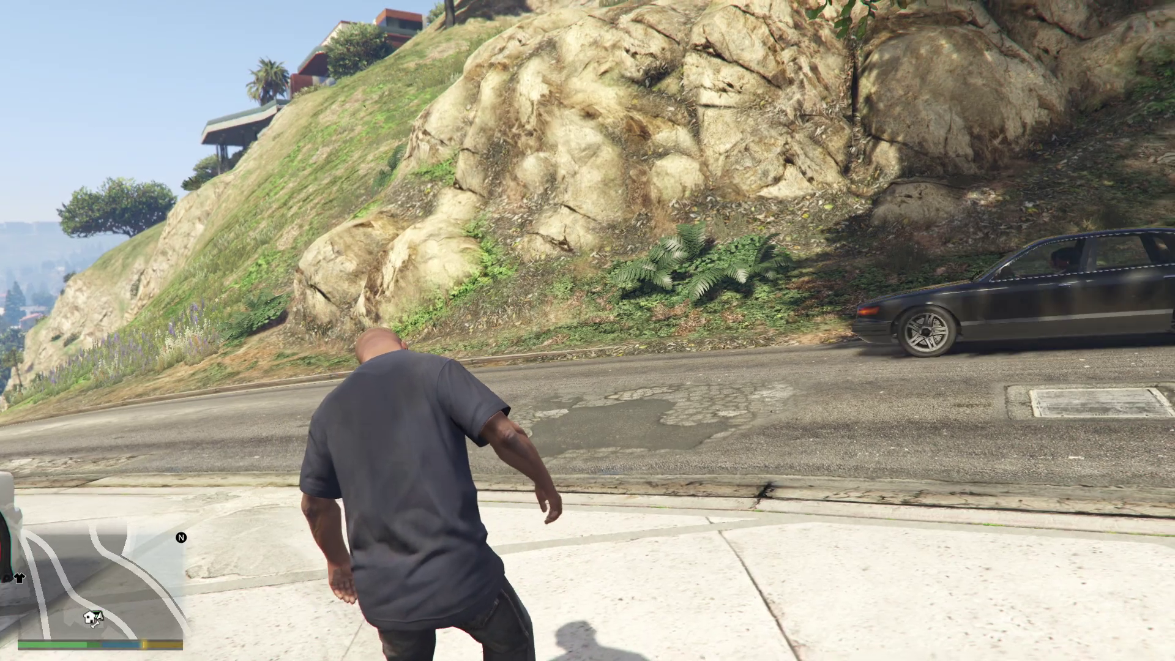
key("w")
key("s")
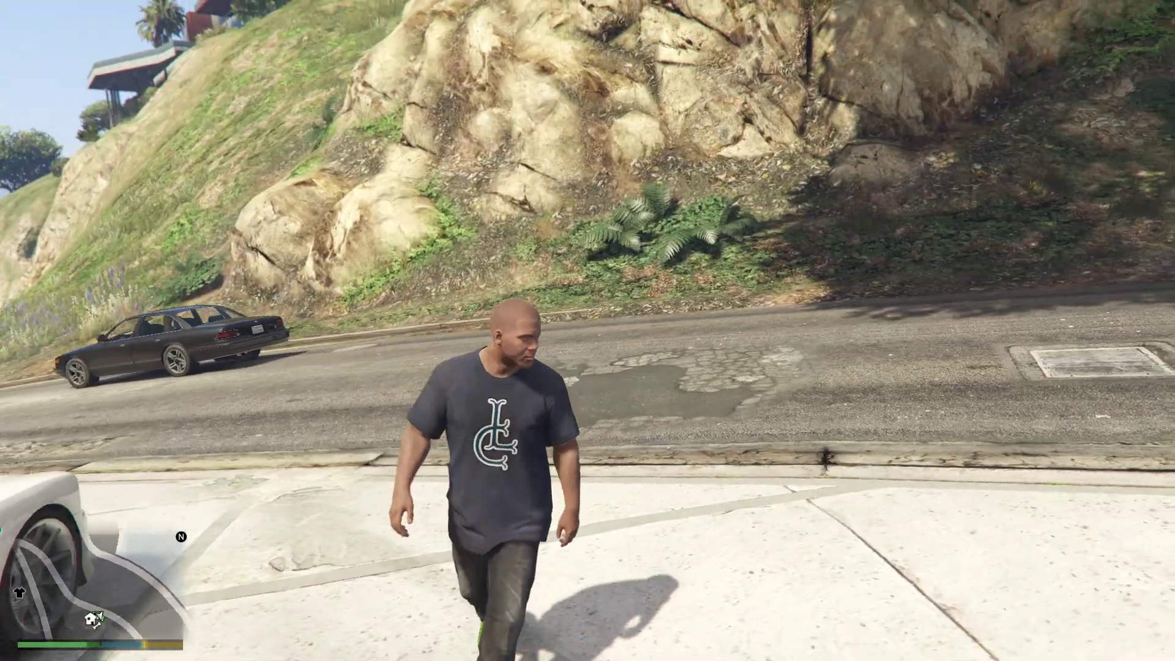
key("w")
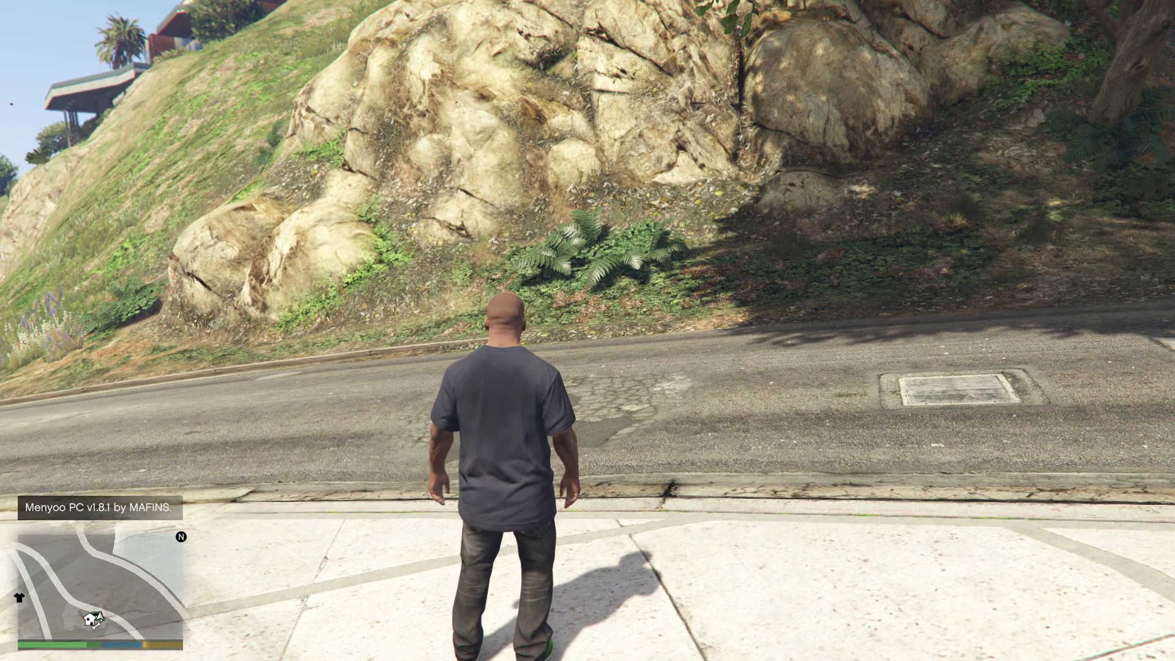
Open the Menyoo mod menu in the game and browse through its main categories
key("F8")
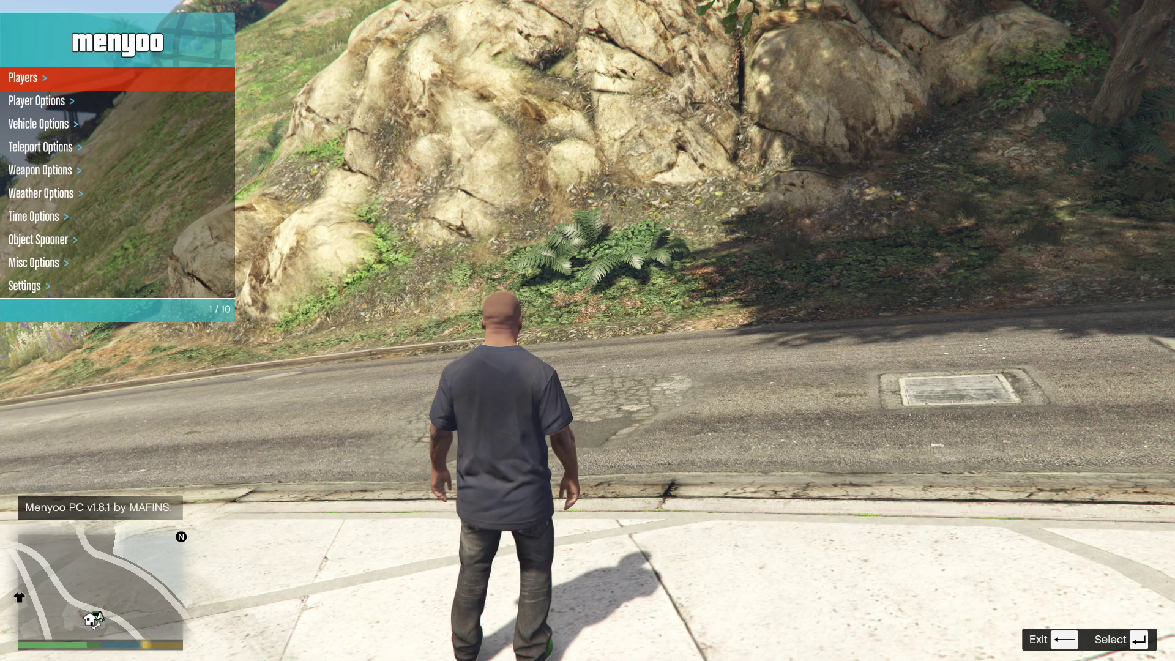
key("Down")
key("Up")
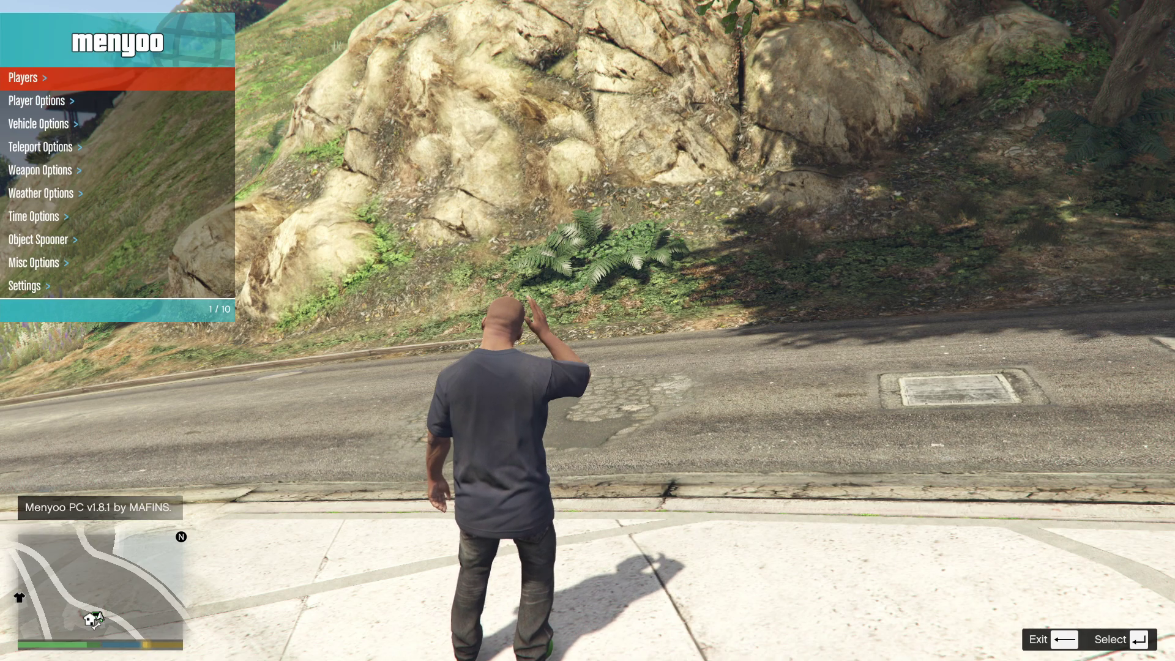
key("Down")
key("Down")
key("Down")
key("Down")
key("Down")
key("Down")
key("Down")
key("Down")
key("Down")
key("Down")
key("Down")
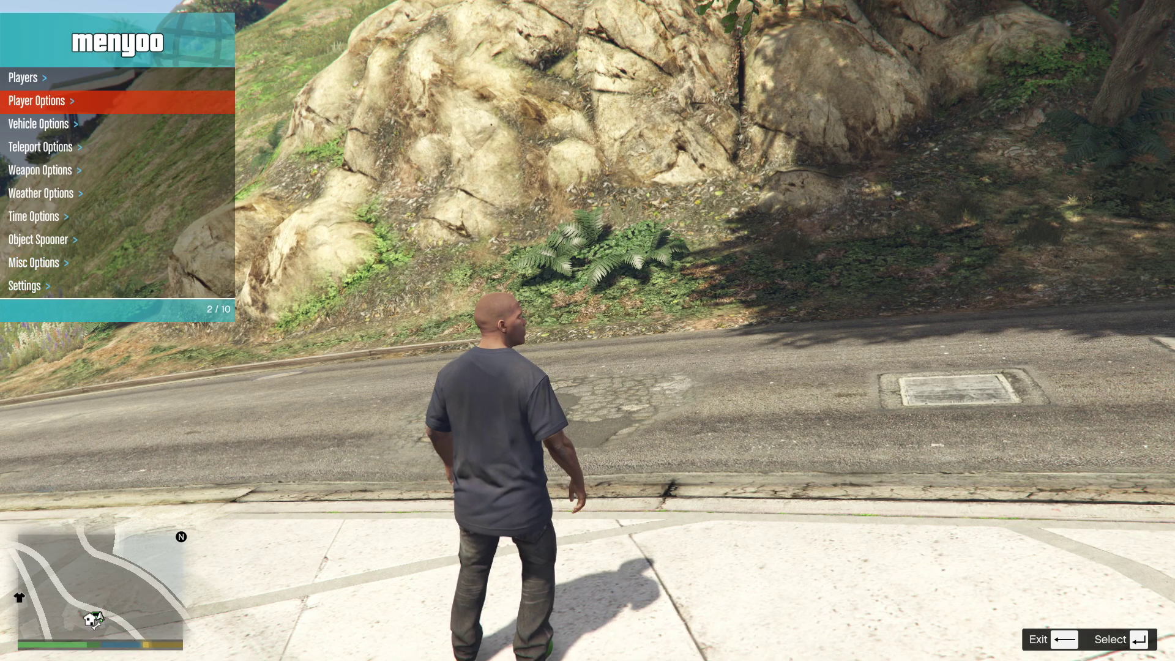
key("Down")
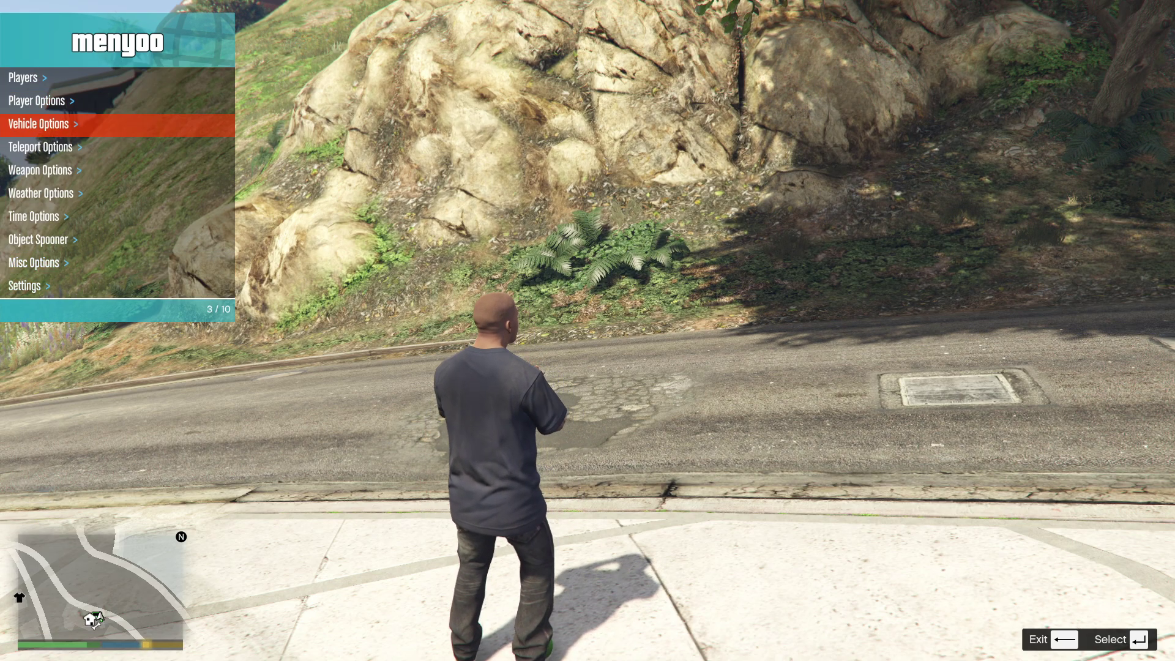
Open Menyoo's Player Options, browse the list and turn on Invincibility
key("Up")
key("Return")
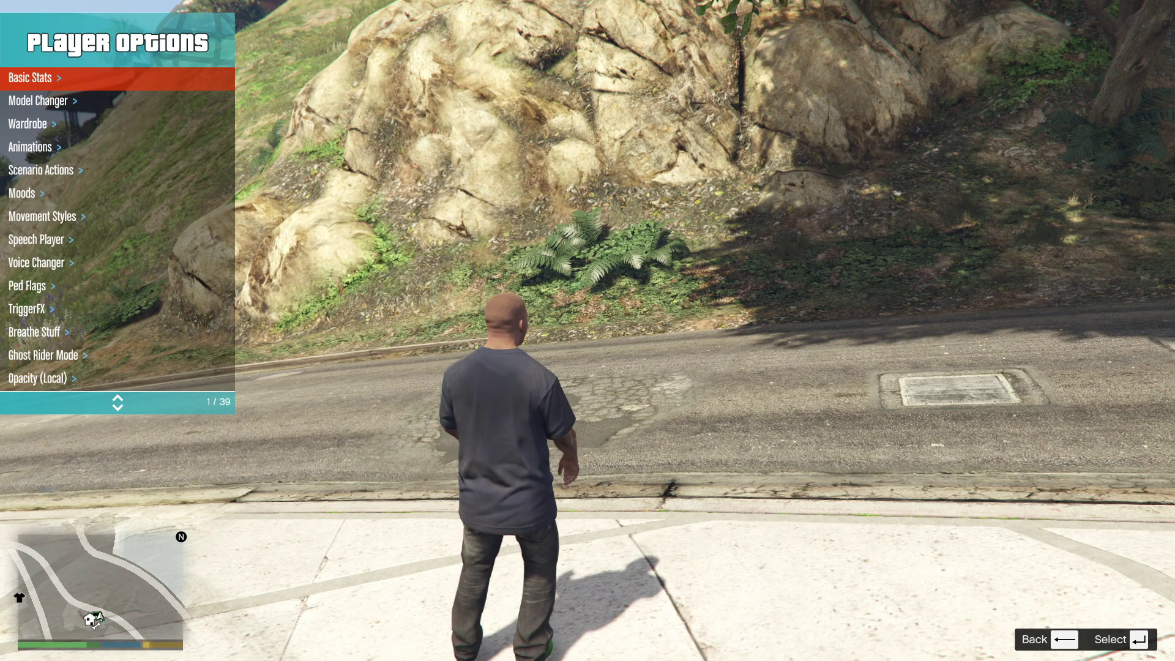
key("Down")
key("Down")
key("Down")
key("Down")
key("Down")
key("Down")
key("Down")
key("Down")
key("Down")
key("Down")
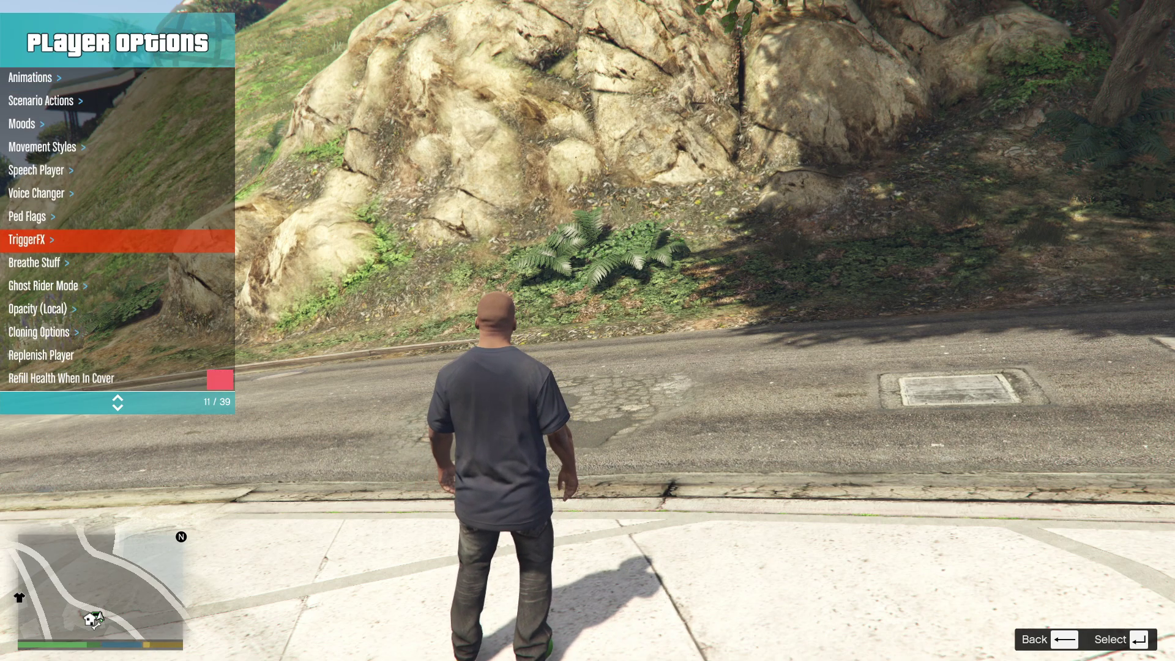
key("Down")
key("Down")
key("Down")
key("Down")
key("Down")
key("Down")
key("Down")
key("Down")
key("Down")
key("Down")
key("Down")
key("Down")
key("Down")
key("Down")
key("Down")
key("Up")
key("Up")
key("Up")
key("Up")
key("Up")
key("Up")
key("Up")
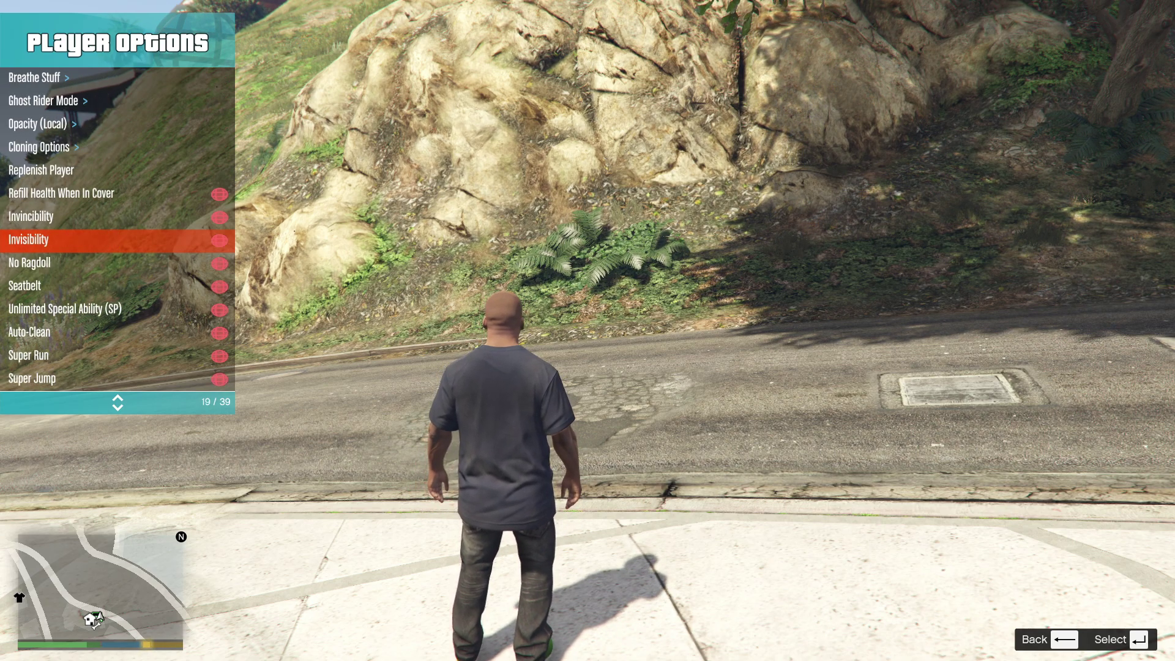
key("Up")
key("Up")
key("Down")
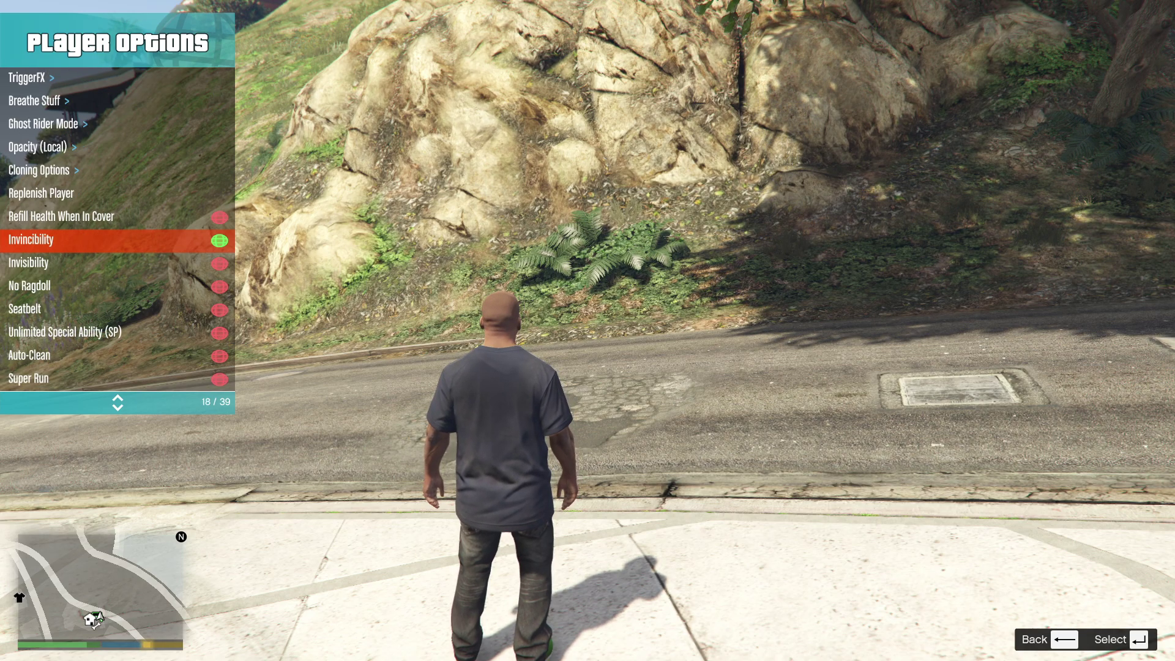
Turn the player's Invisibility option on and back off
key("Down")
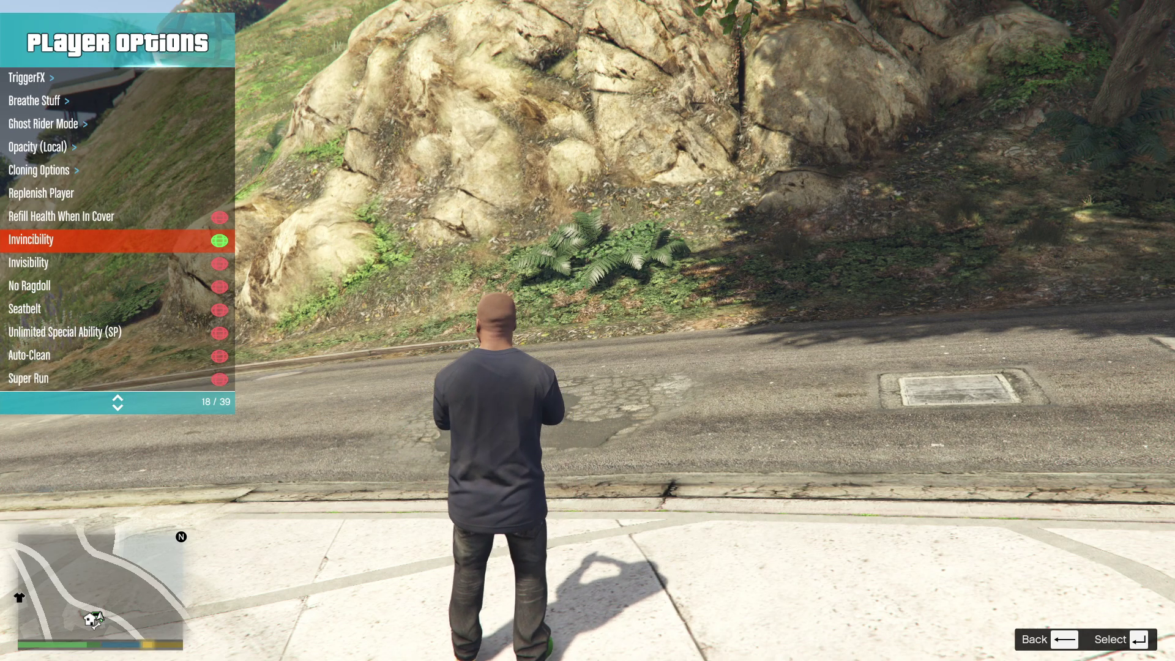
key("Down")
key("Return")
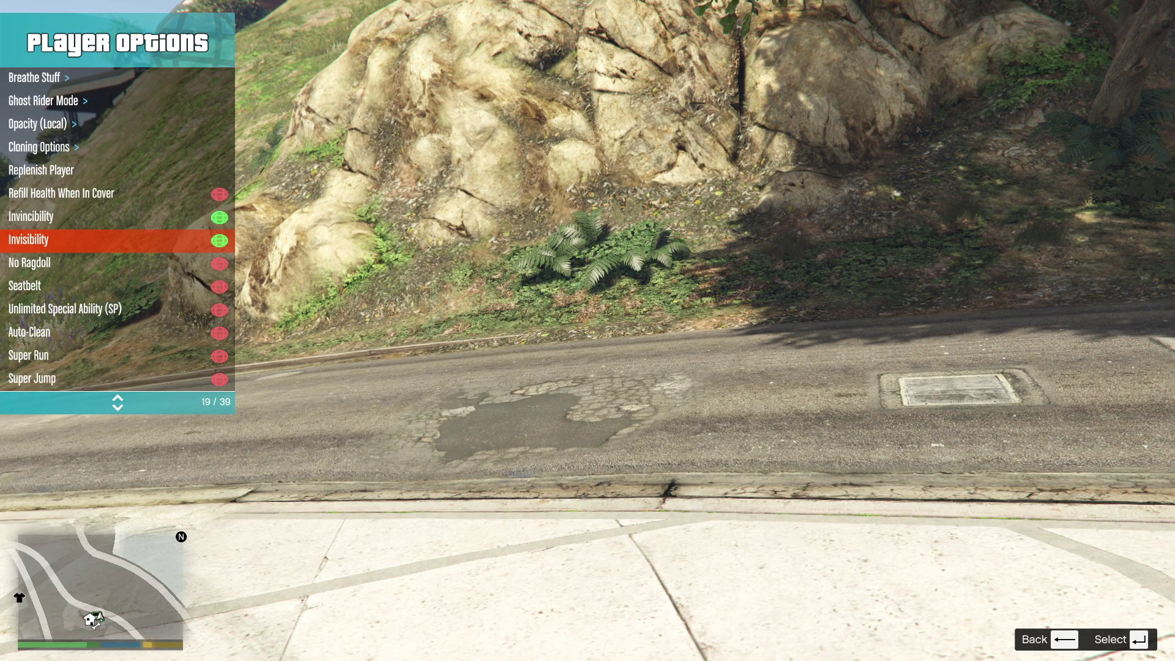
key("Return")
Turn the player's No Ragdoll option on and back off
key("Down")
key("Return")
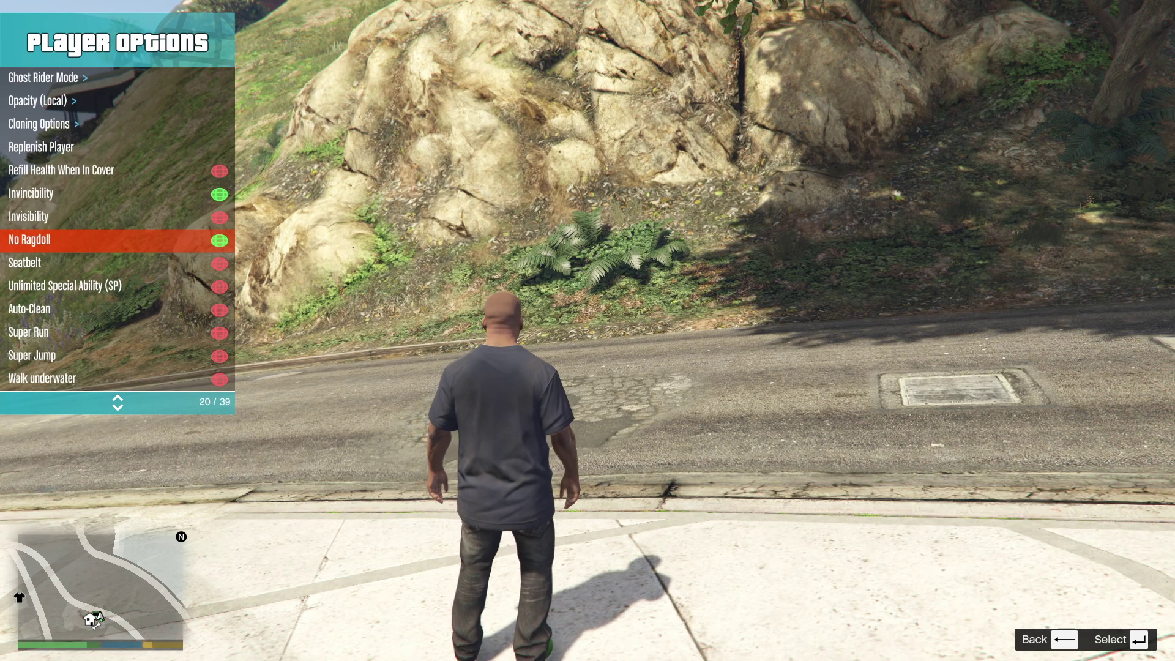
key("Return")
key("Down")
key("Down")
key("Down")
key("Down")
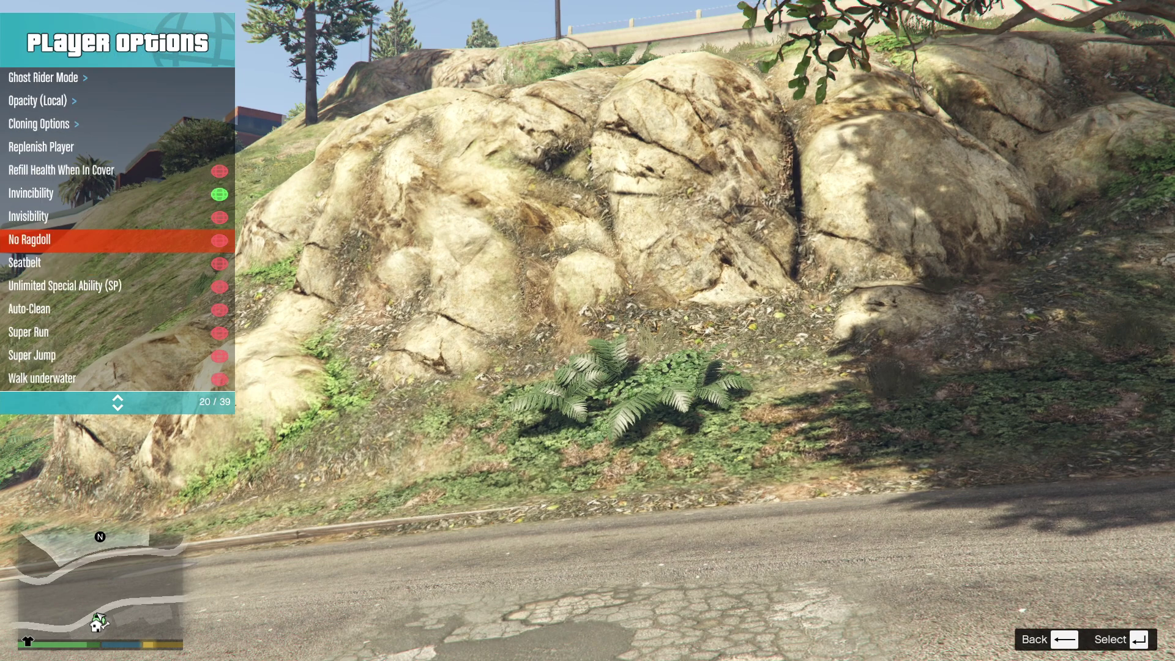
Look back through the Player Options list, from No Ragdoll up to Speech Player
key("Up")
key("Up")
key("Up")
key("Up")
key("Up")
key("Up")
key("Up")
key("Up")
key("Up")
key("Up")
key("Up")
key("Up")
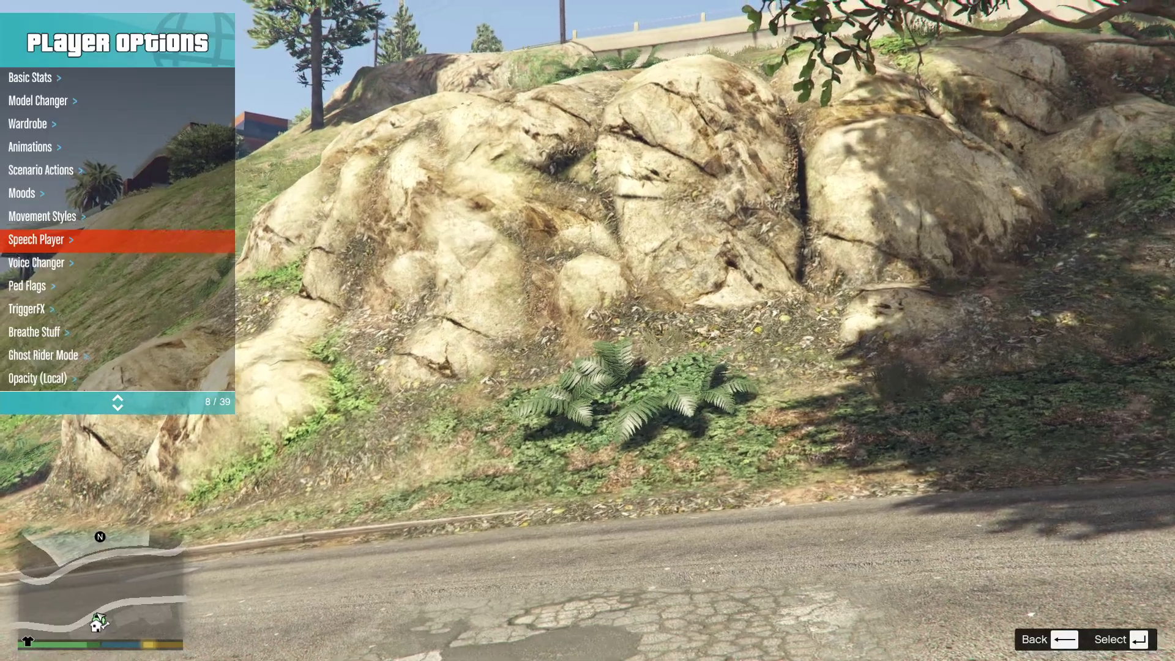
Change the game camera to a third-person view and exit Player Options and the Menyoo menu
key("v")
key("BackSpace")
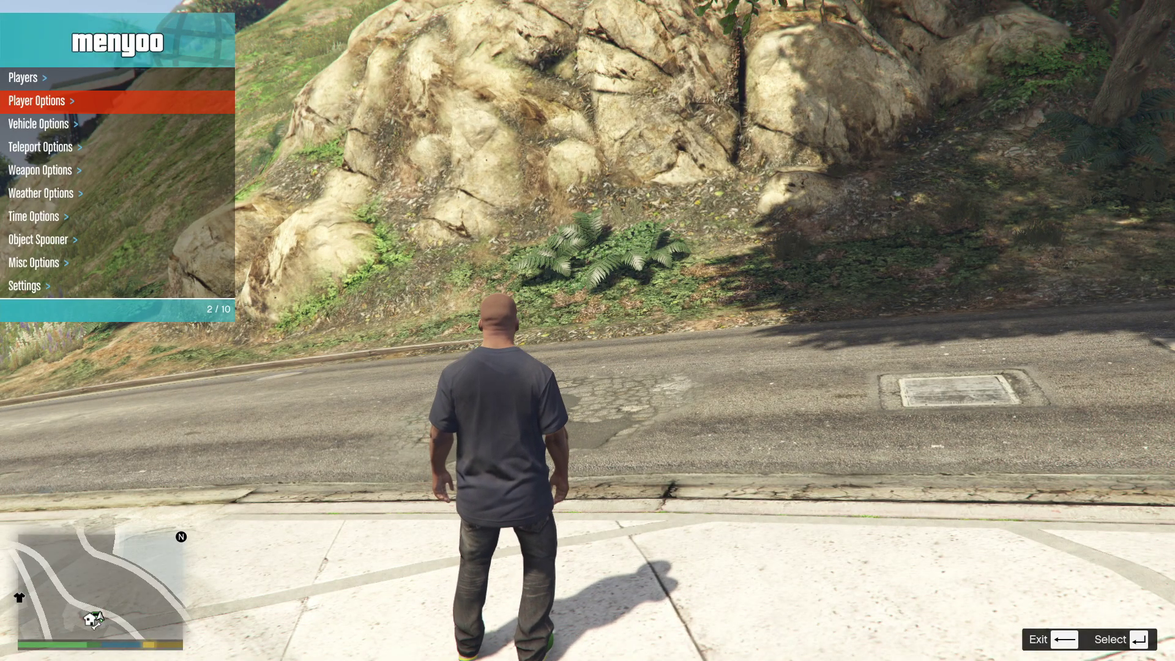
key("BackSpace")
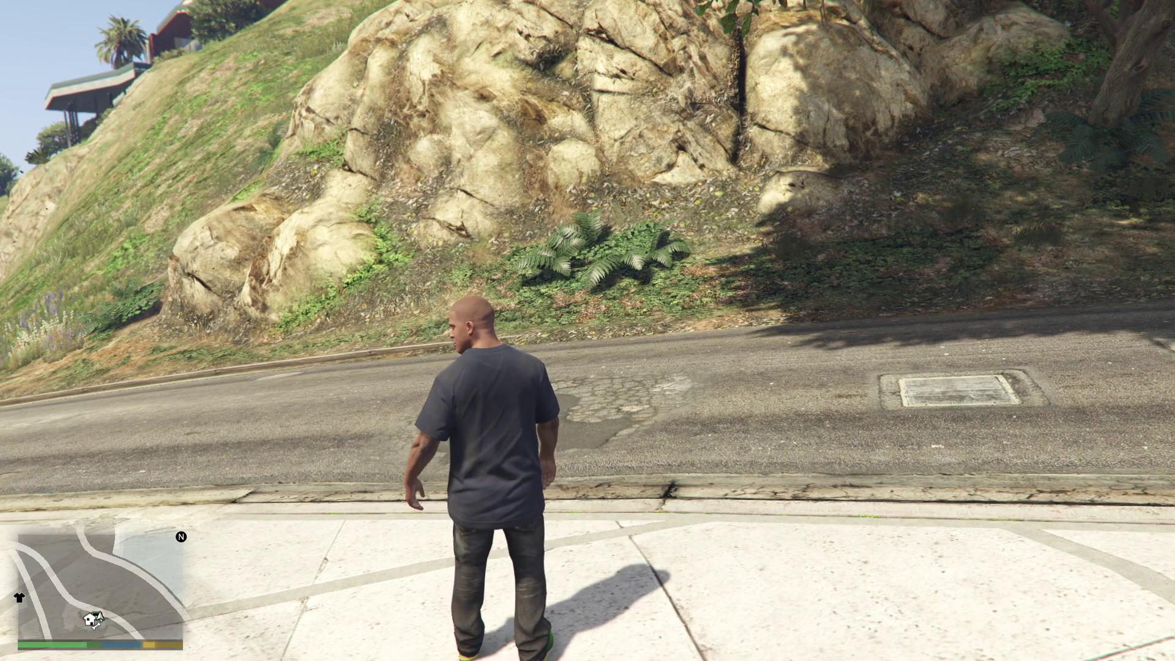
key("a")
key("s")
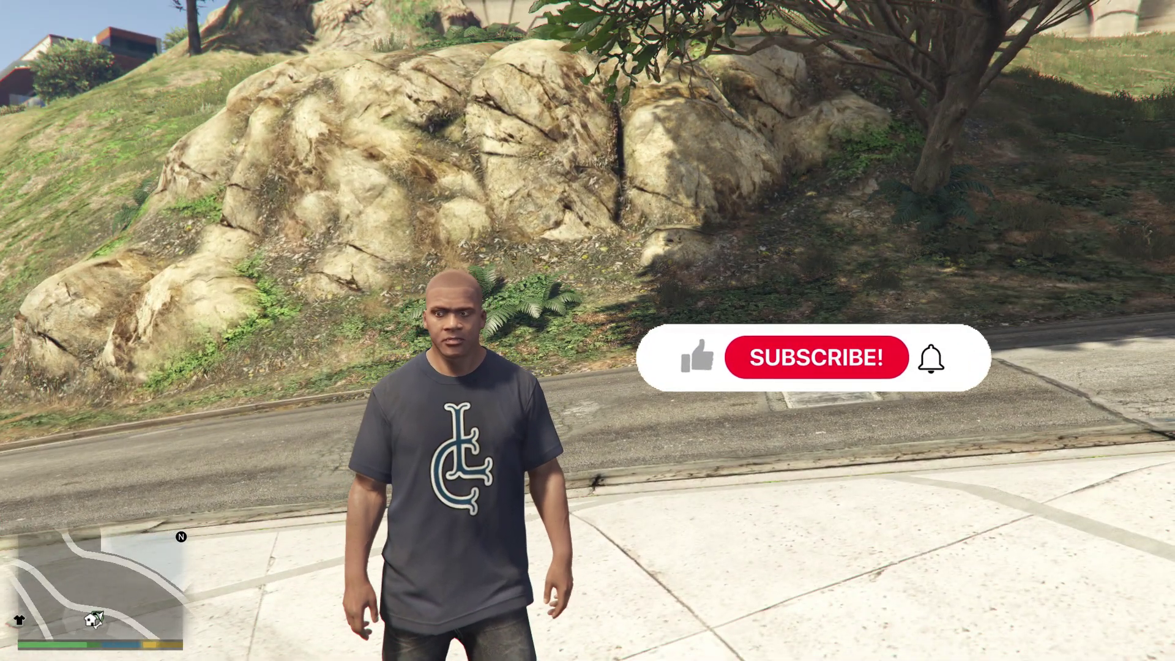
key("w")
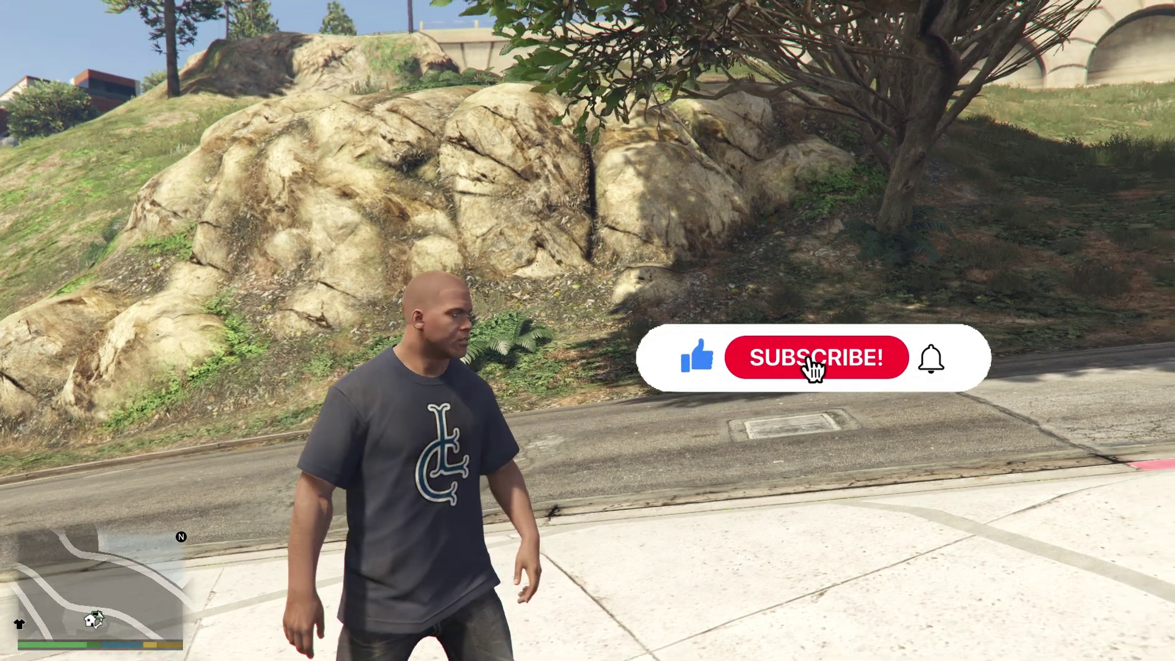
key("s")
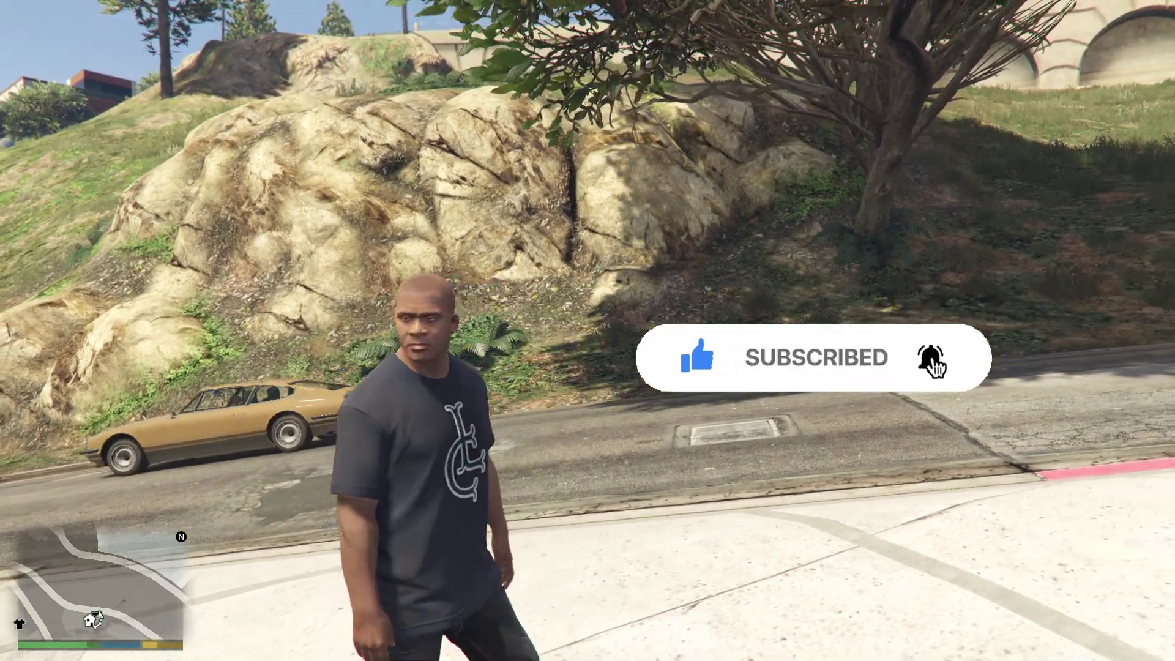